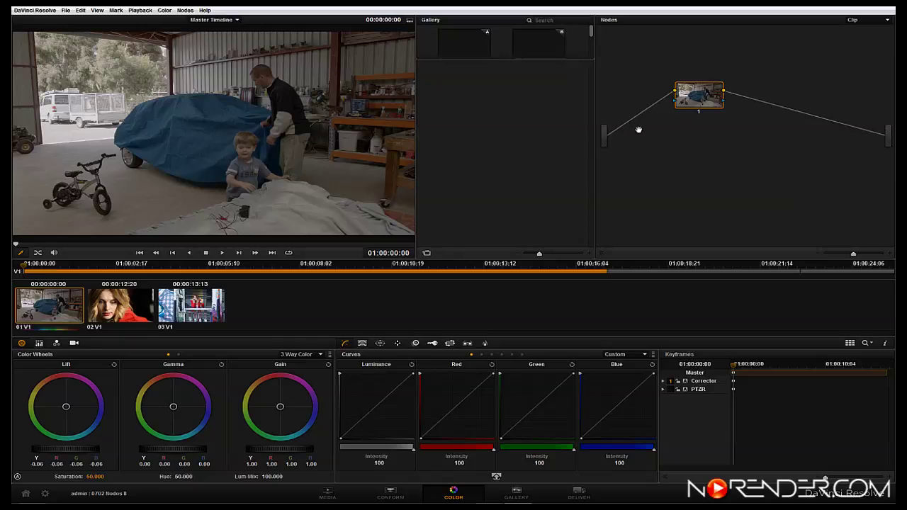
Step: Hide the Gallery to widen the node graph, and reposition node 1 slightly higher in it
{"action": "left_click", "coordinate": [603, 255]}
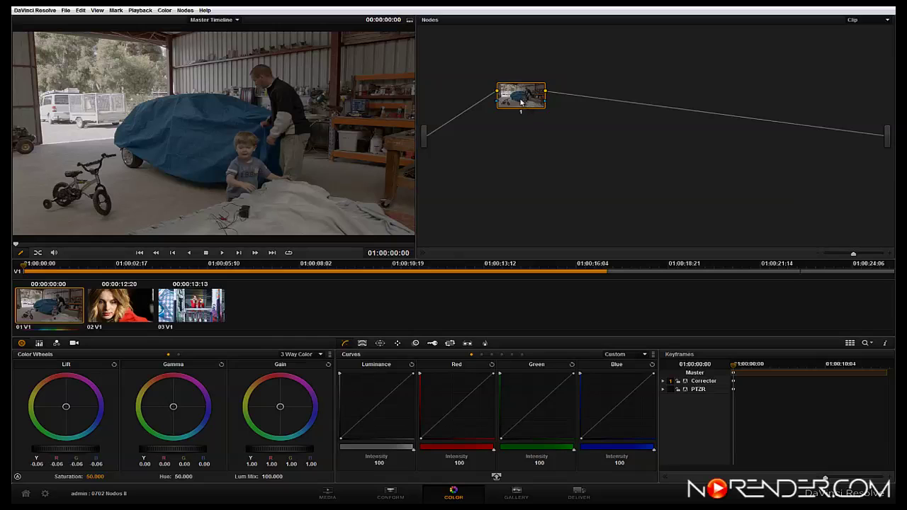
{"action": "left_click_drag", "start_coordinate": [521, 102], "coordinate": [552, 86]}
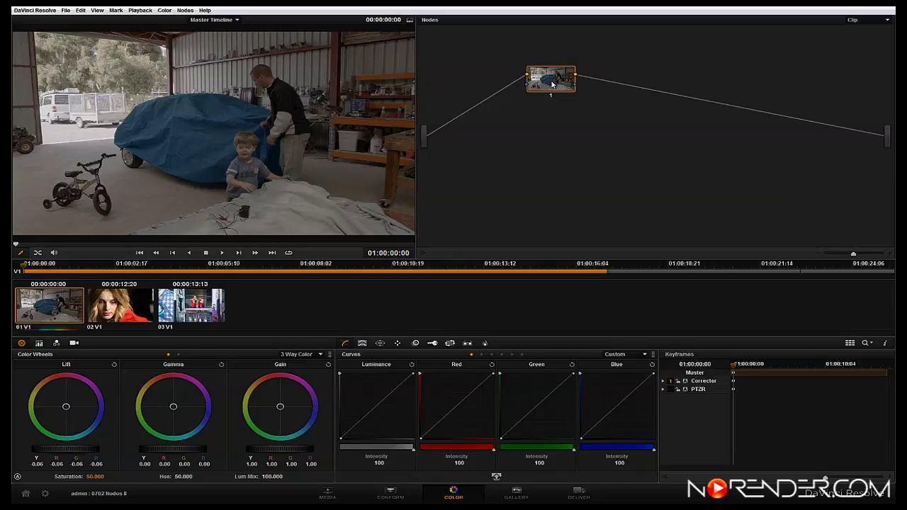
{"action": "left_click_drag", "start_coordinate": [552, 85], "coordinate": [554, 87]}
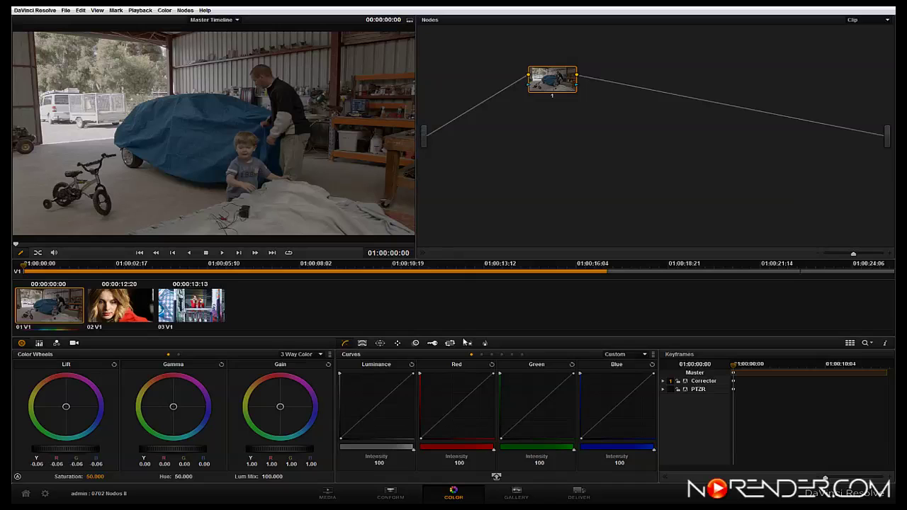
Step: Display the Sizing controls in Output Sizing mode and move node 1 closer to the graph's output
{"action": "left_click", "coordinate": [452, 343]}
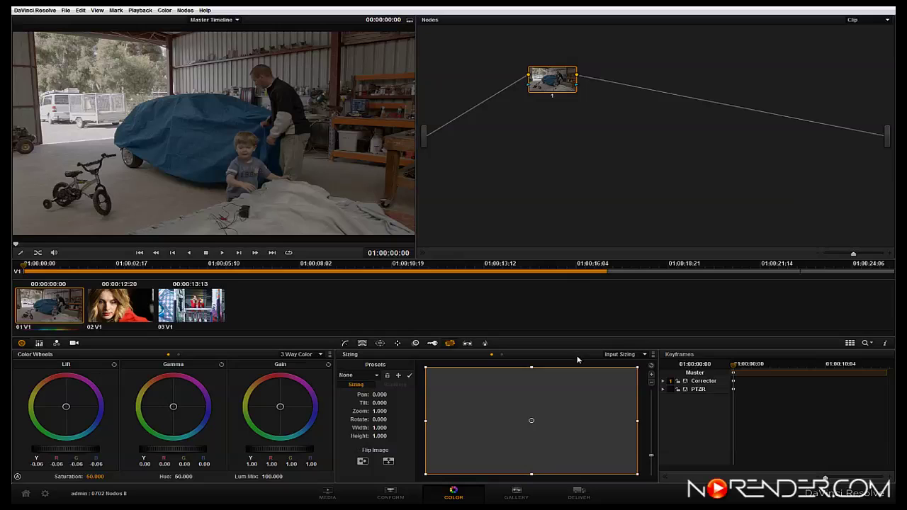
{"action": "left_click", "coordinate": [645, 356]}
{"action": "left_click", "coordinate": [635, 365]}
{"action": "left_click_drag", "start_coordinate": [560, 89], "coordinate": [601, 85]}
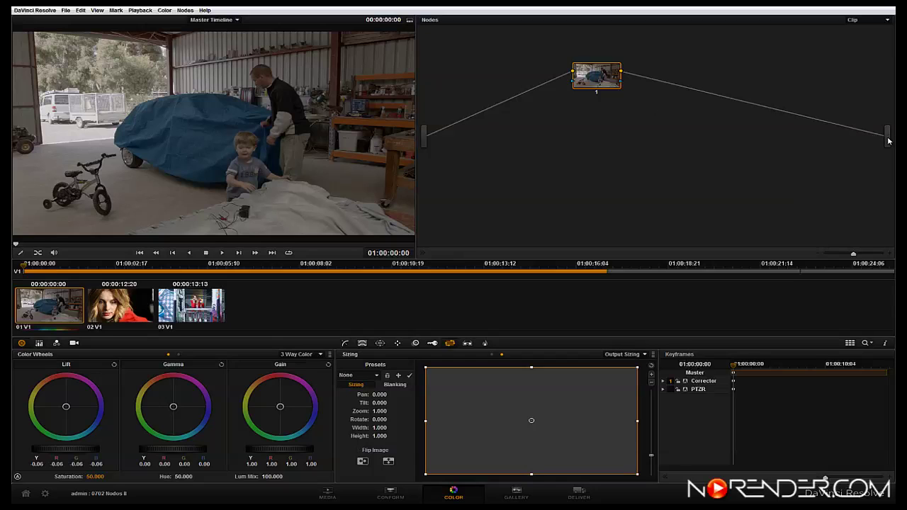
Step: Delete the connection between node 1 and the graph's output
{"action": "left_click", "coordinate": [501, 105]}
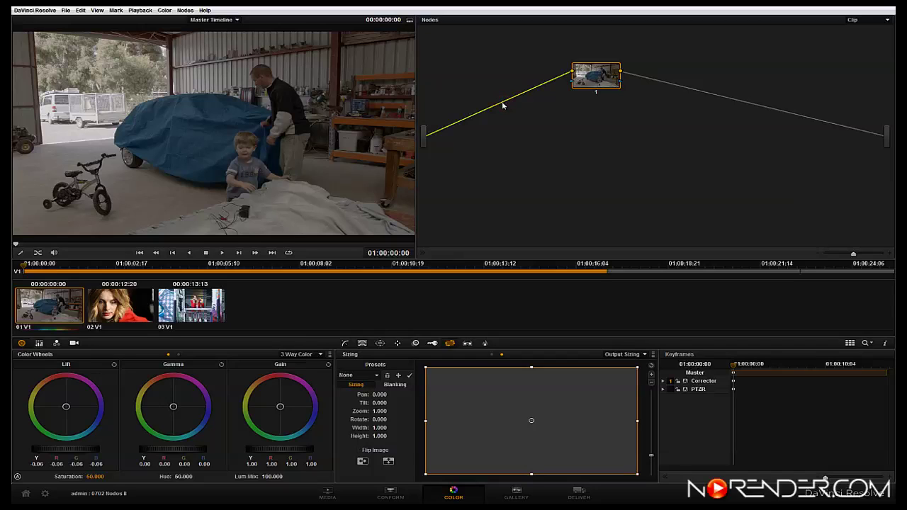
{"action": "left_click", "coordinate": [505, 125]}
{"action": "left_click", "coordinate": [669, 85]}
{"action": "left_click", "coordinate": [667, 94]}
{"action": "left_click", "coordinate": [676, 86]}
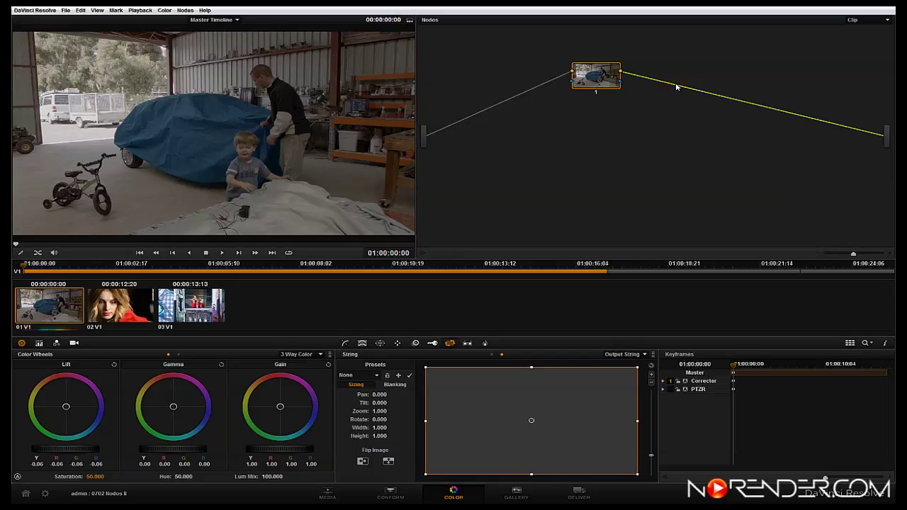
{"action": "key", "text": "Delete"}
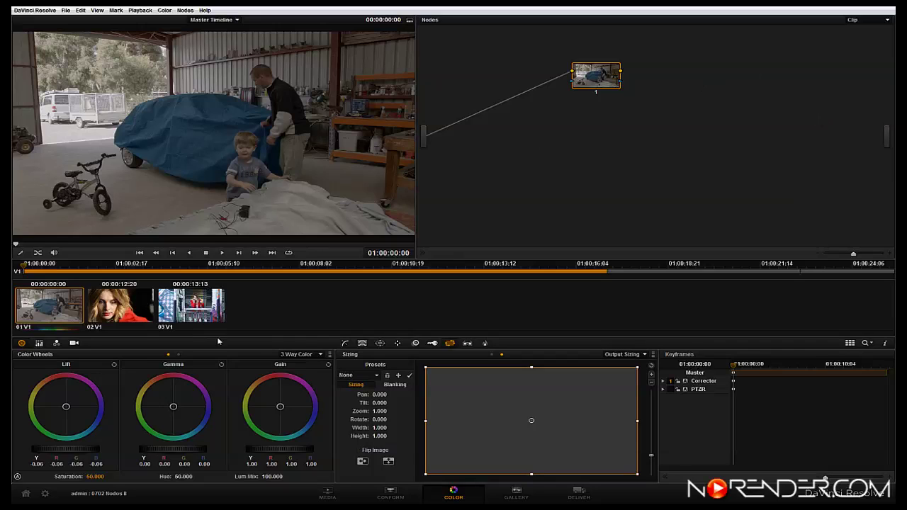
Step: Shift node 1's Gain toward magenta (R 1.90, G 0.65, B 1.87) and reconnect the node to the output
{"action": "left_click_drag", "start_coordinate": [281, 409], "coordinate": [293, 392]}
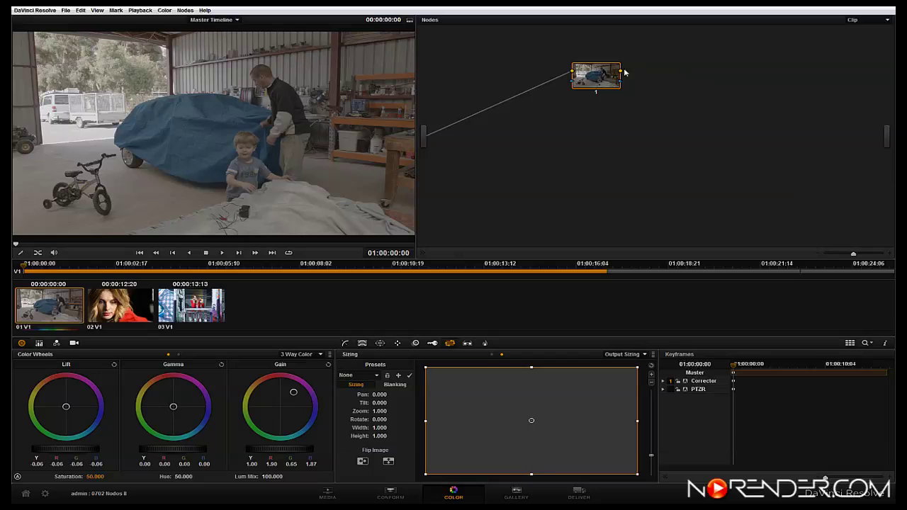
{"action": "left_click_drag", "start_coordinate": [642, 76], "coordinate": [886, 136]}
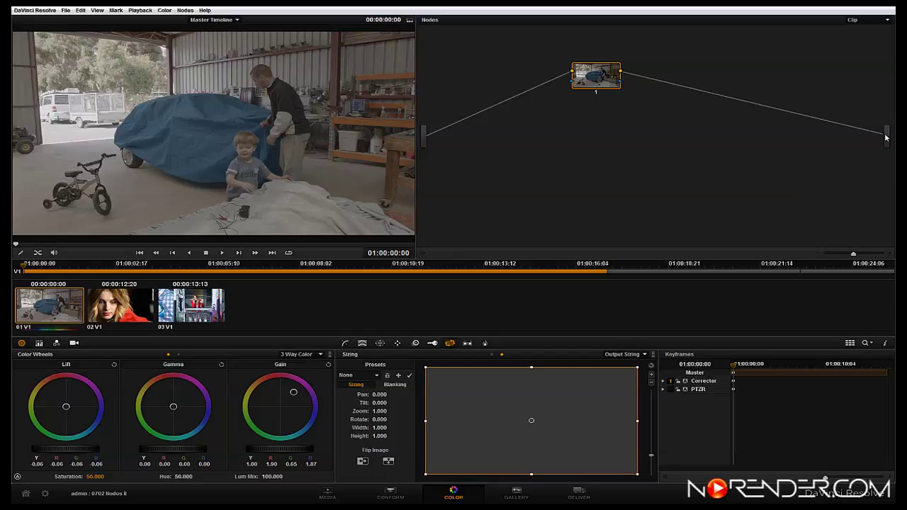
{"action": "left_click_drag", "start_coordinate": [880, 135], "coordinate": [886, 139]}
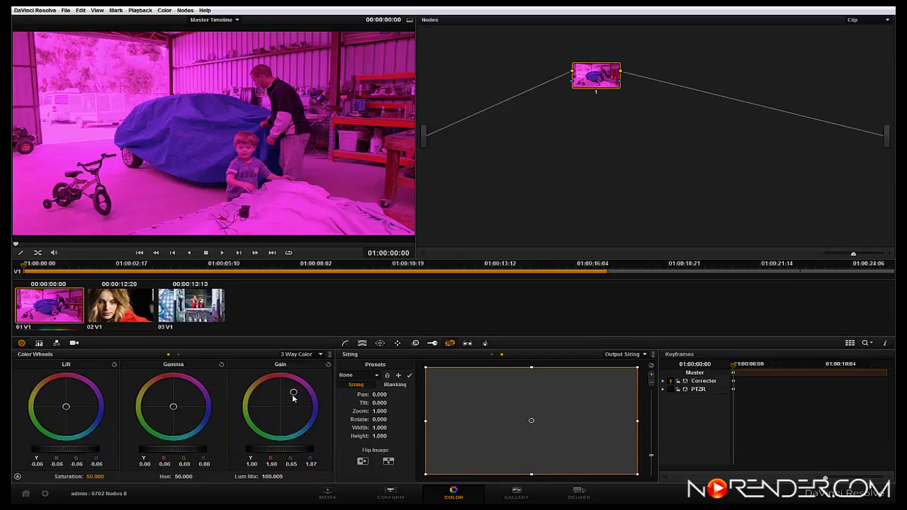
Step: Reset all the color wheels of node 1
{"action": "left_click", "coordinate": [329, 355]}
{"action": "left_click", "coordinate": [346, 364]}
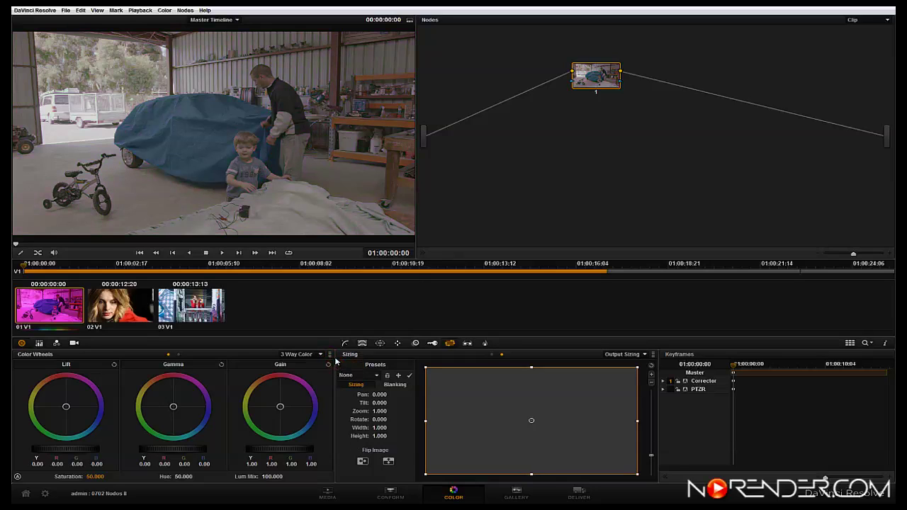
Step: Reposition node 1 slightly and add a circular window to it
{"action": "left_click_drag", "start_coordinate": [595, 72], "coordinate": [603, 78]}
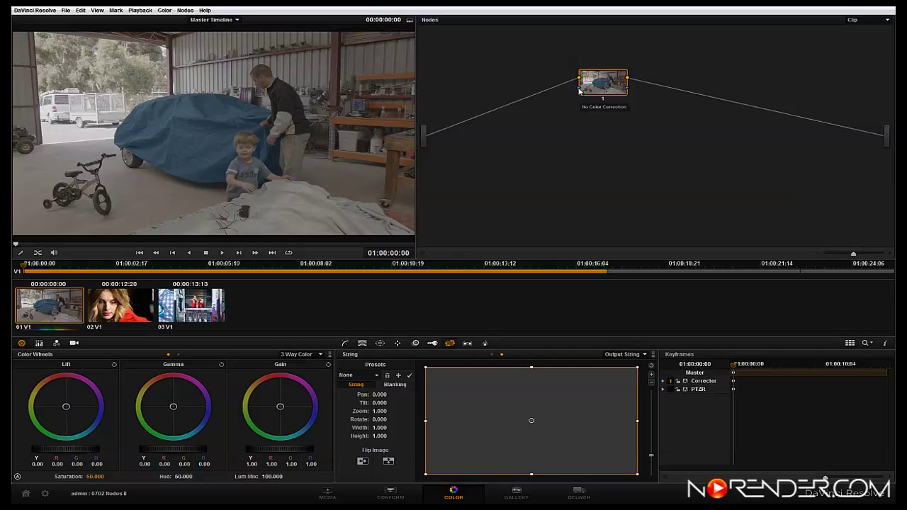
{"action": "left_click", "coordinate": [380, 343]}
{"action": "left_click", "coordinate": [353, 383]}
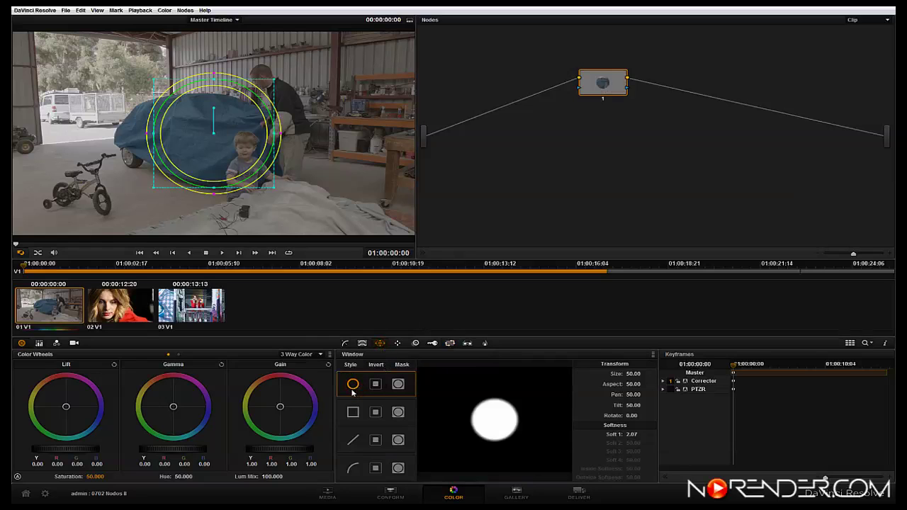
Step: Append a second node after node 1 and space it out so the connections between them show
{"action": "left_click", "coordinate": [185, 10]}
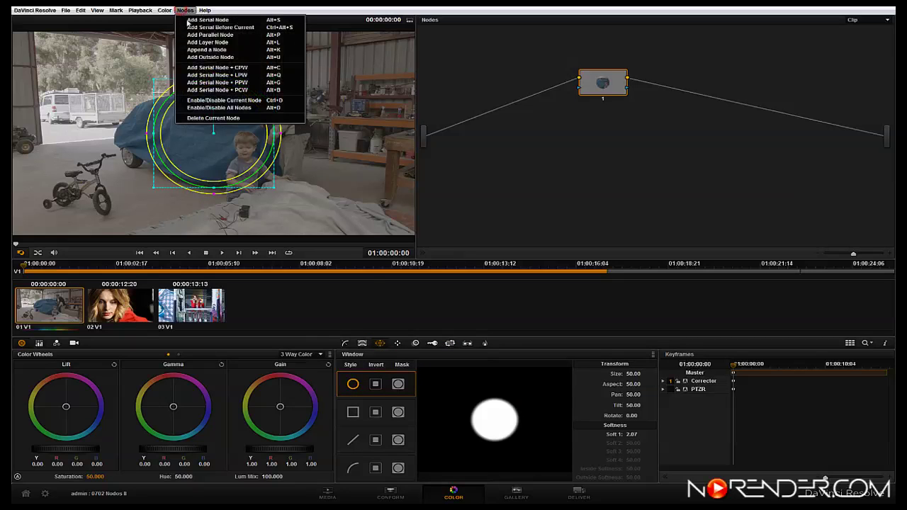
{"action": "left_click", "coordinate": [199, 51]}
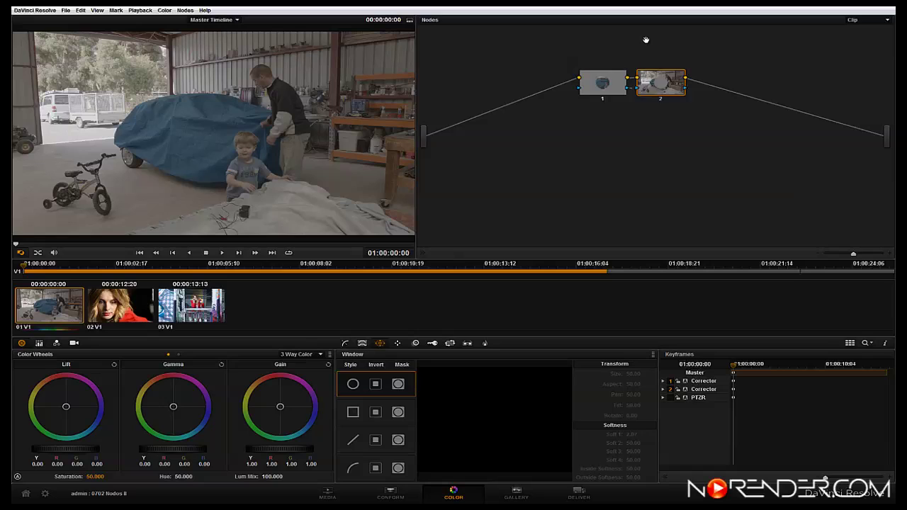
{"action": "left_click_drag", "start_coordinate": [661, 83], "coordinate": [751, 79]}
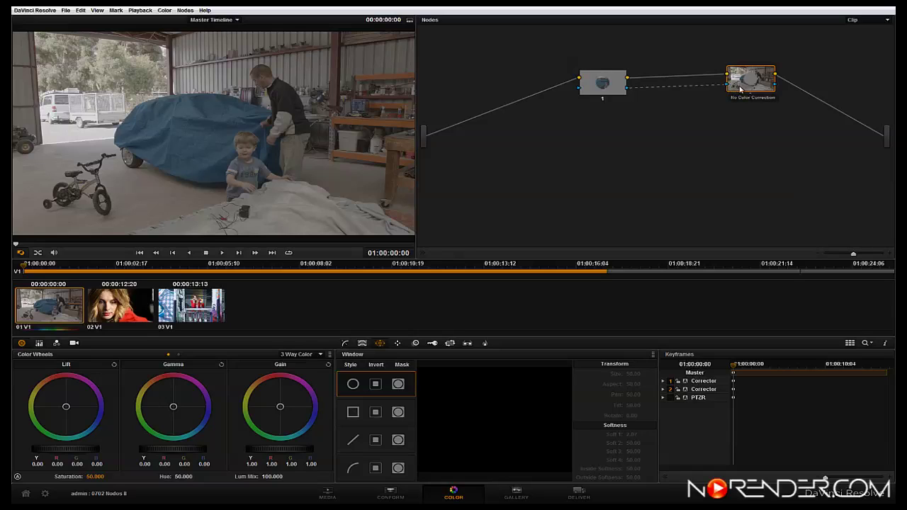
{"action": "left_click_drag", "start_coordinate": [740, 88], "coordinate": [741, 93]}
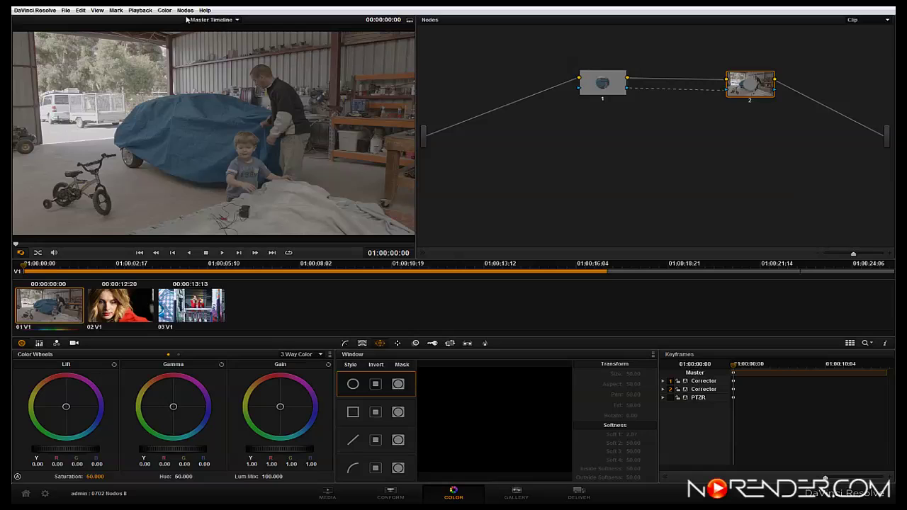
Step: Reset the clip's grades and nodes to a single node, and add one serial node after it
{"action": "left_click", "coordinate": [164, 10]}
{"action": "left_click", "coordinate": [172, 37]}
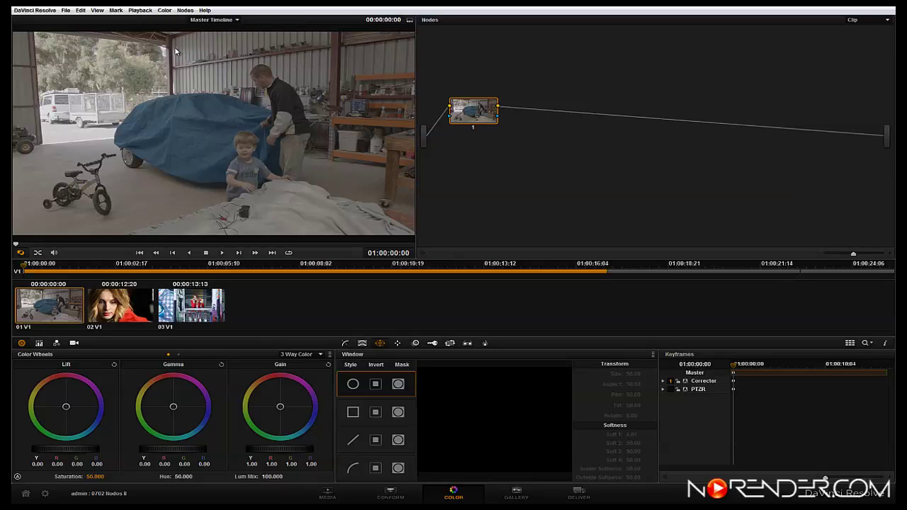
{"action": "left_click", "coordinate": [185, 11]}
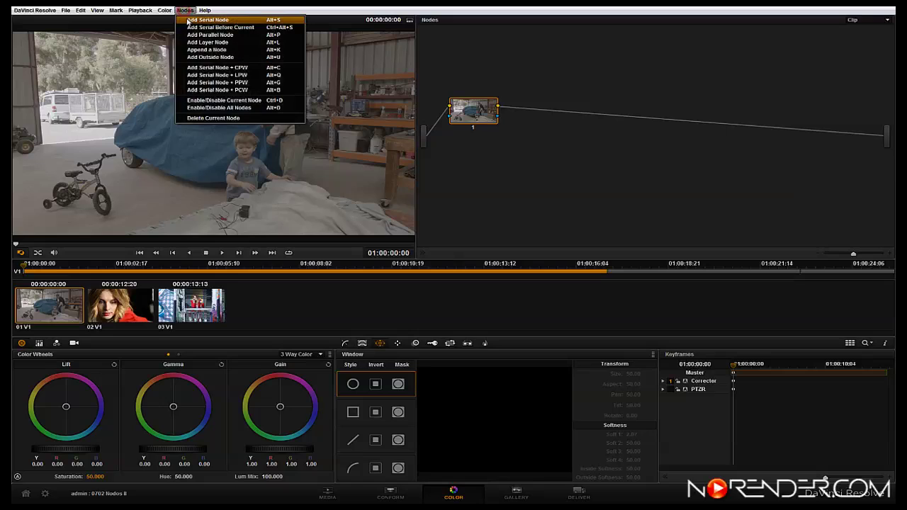
{"action": "left_click", "coordinate": [188, 21]}
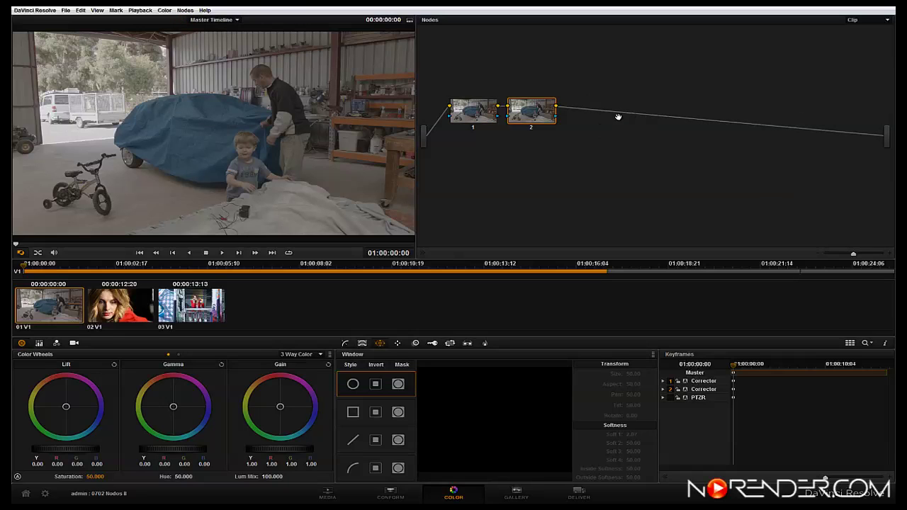
Step: Add two more serial nodes after node 2, and delete both of them again
{"action": "left_click", "coordinate": [184, 10]}
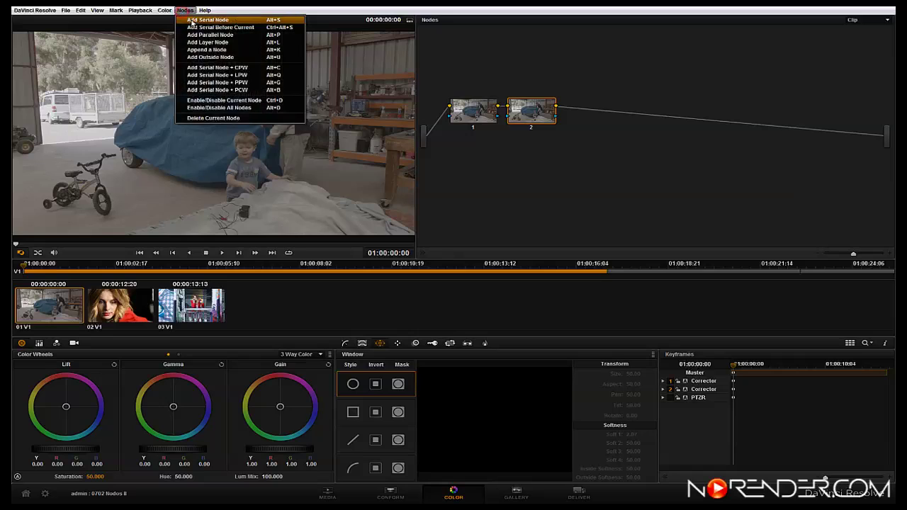
{"action": "left_click", "coordinate": [191, 19]}
{"action": "left_click", "coordinate": [185, 11]}
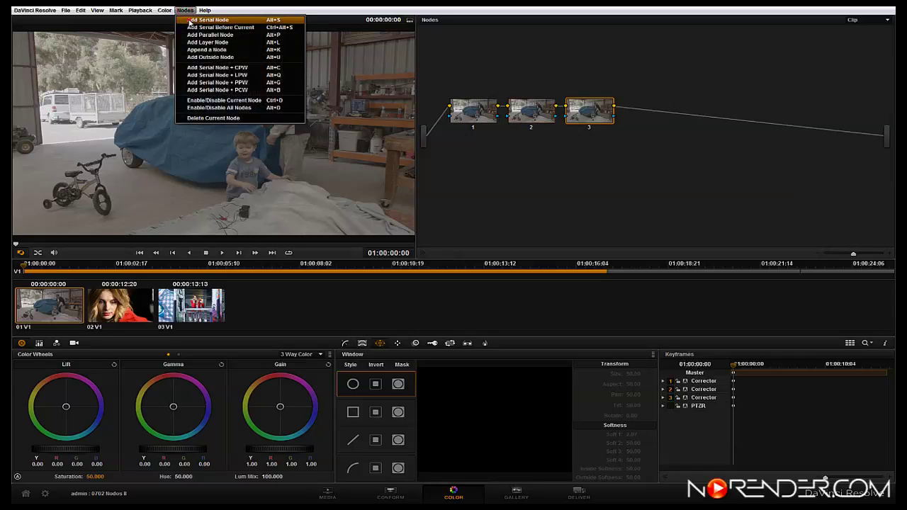
{"action": "left_click", "coordinate": [189, 20]}
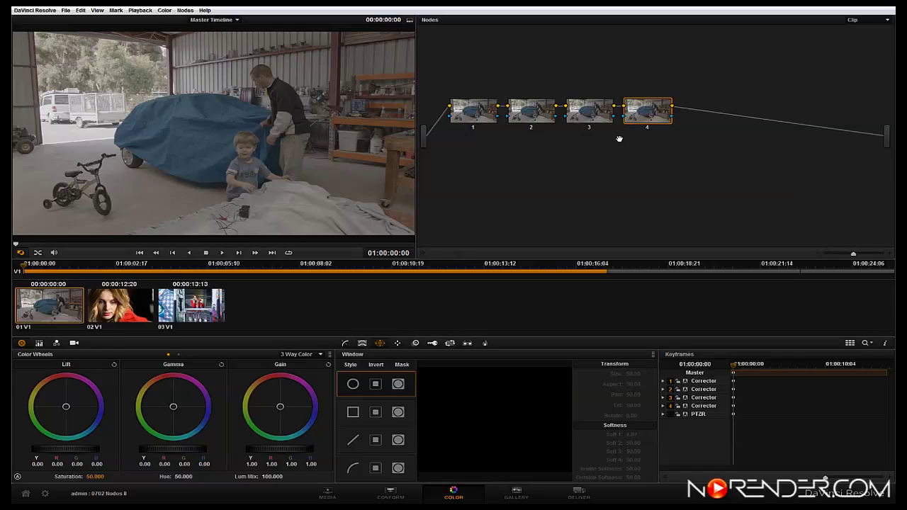
{"action": "key", "text": "Delete"}
{"action": "key", "text": "Delete"}
Step: Space node 2 away from node 1, add a parallel node to it, and arrange the new branch
{"action": "left_click_drag", "start_coordinate": [532, 110], "coordinate": [565, 104]}
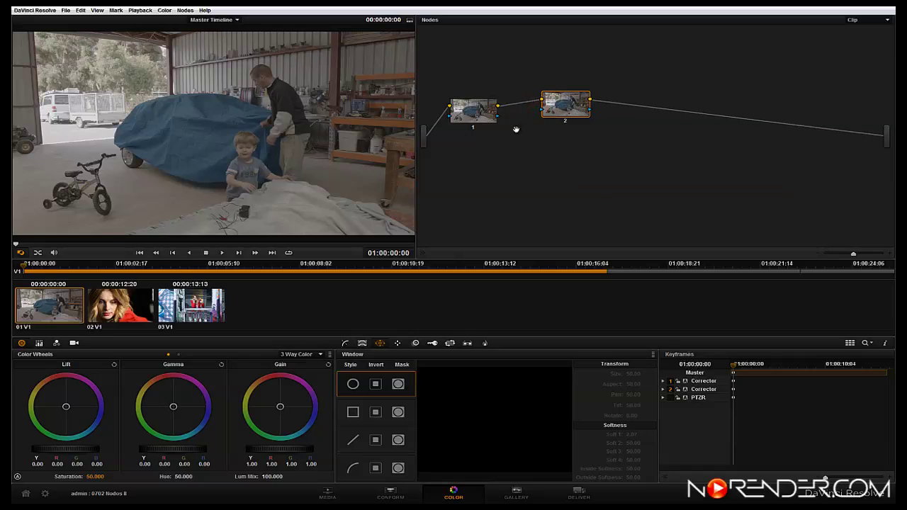
{"action": "left_click", "coordinate": [185, 12]}
{"action": "left_click", "coordinate": [193, 35]}
{"action": "left_click_drag", "start_coordinate": [619, 107], "coordinate": [646, 110]}
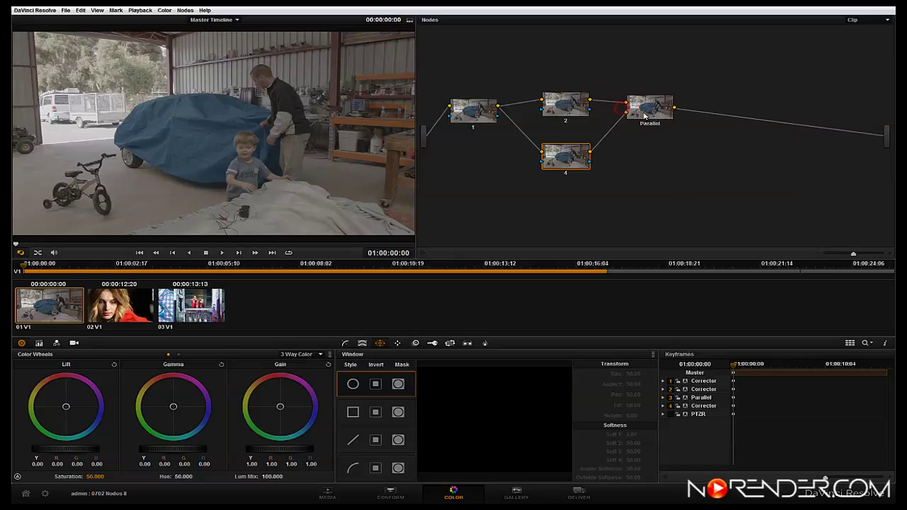
{"action": "left_click_drag", "start_coordinate": [567, 160], "coordinate": [574, 160]}
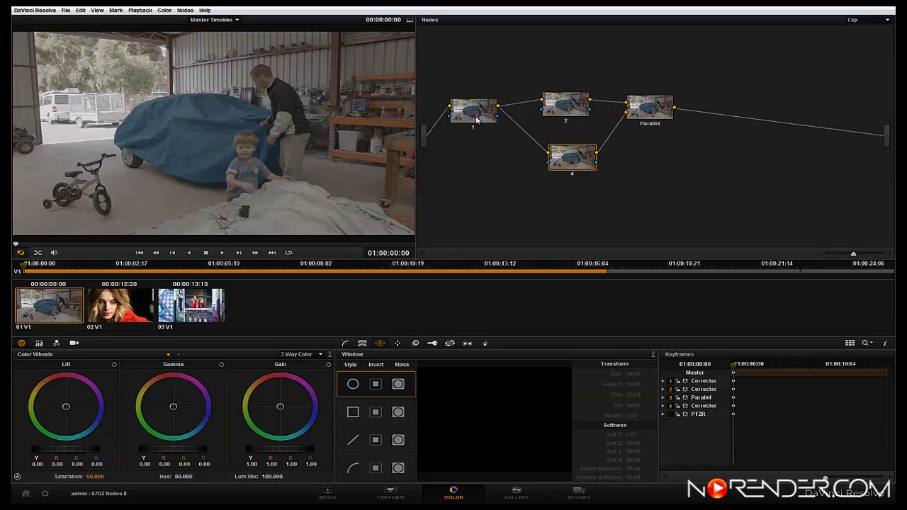
Step: Select node 1 and display the video scopes for the clip
{"action": "left_click", "coordinate": [476, 119]}
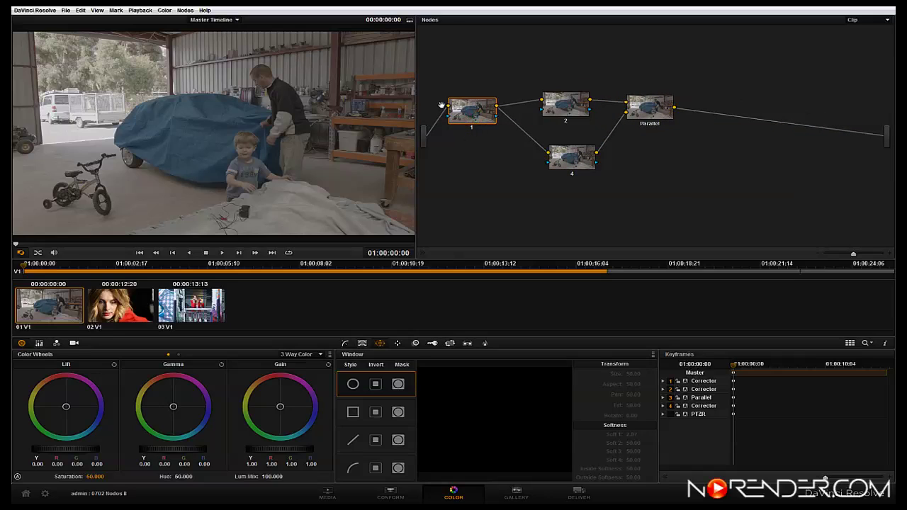
{"action": "right_click", "coordinate": [226, 139]}
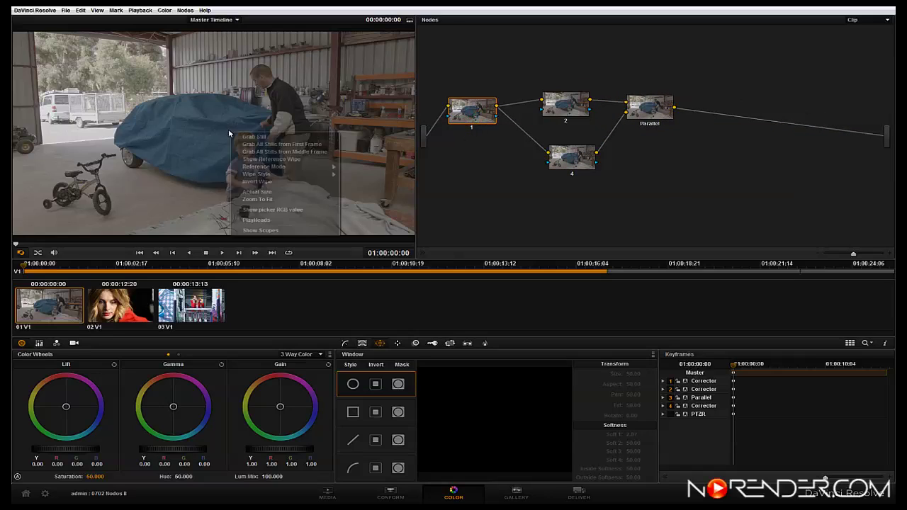
{"action": "left_click", "coordinate": [269, 232]}
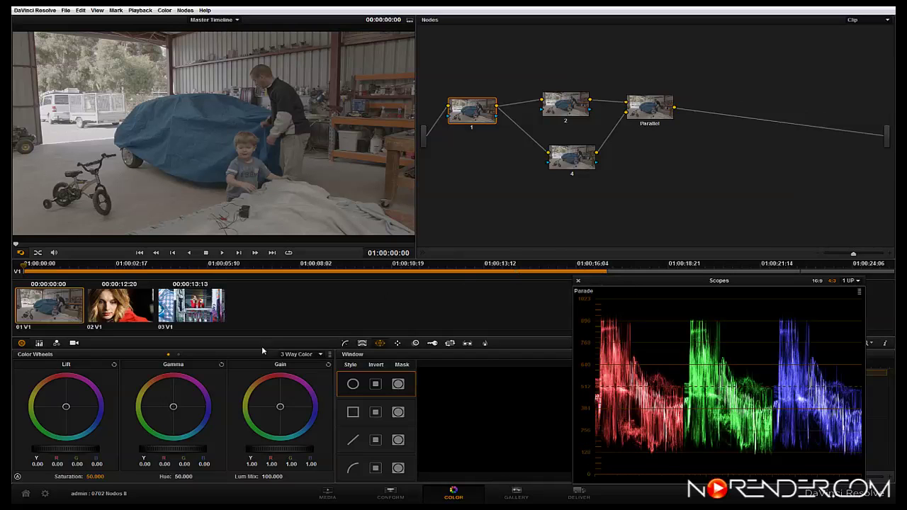
Step: Balance node 1's contrast with Lift -0.08, Gamma 0.03 and Gain 1.11, and close the scopes
{"action": "left_click_drag", "start_coordinate": [84, 449], "coordinate": [28, 450]}
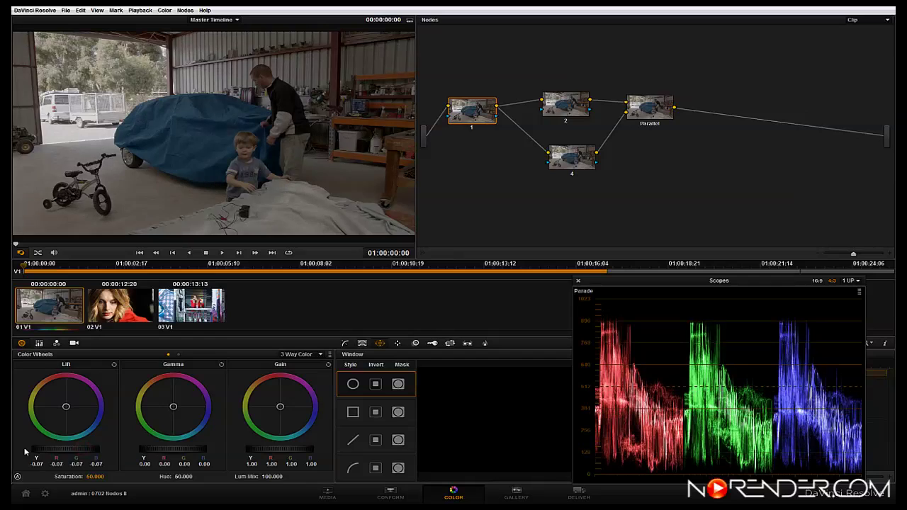
{"action": "left_click_drag", "start_coordinate": [152, 449], "coordinate": [206, 449]}
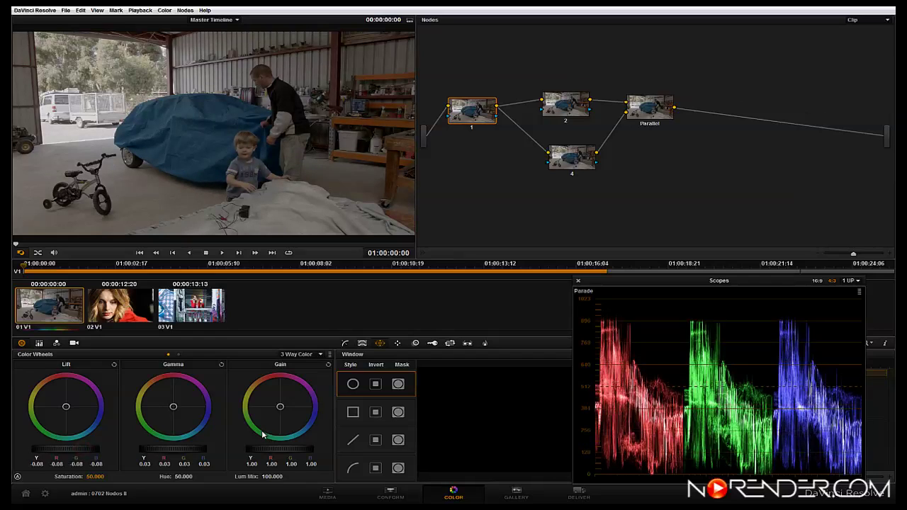
{"action": "left_click_drag", "start_coordinate": [261, 450], "coordinate": [311, 451]}
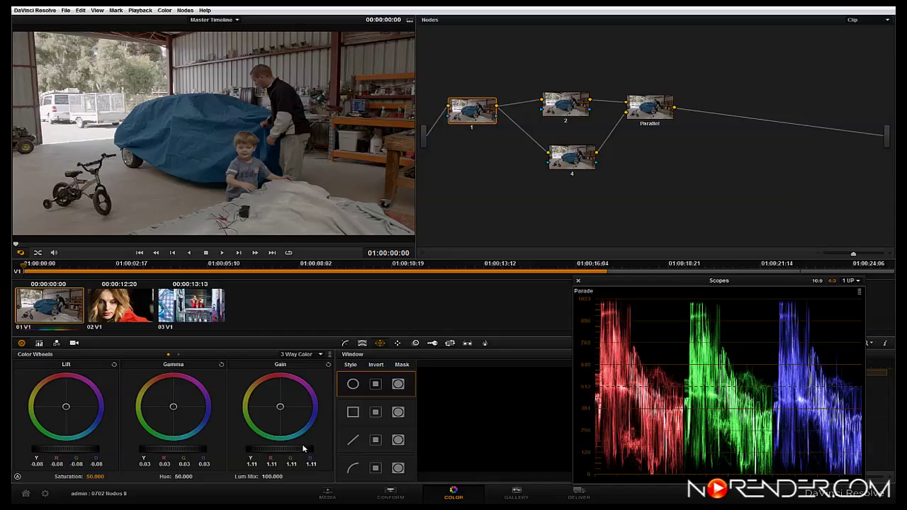
{"action": "left_click", "coordinate": [579, 281]}
Step: Move node 2 farther above node 4 in the graph and make it the current node
{"action": "left_click_drag", "start_coordinate": [575, 109], "coordinate": [573, 87]}
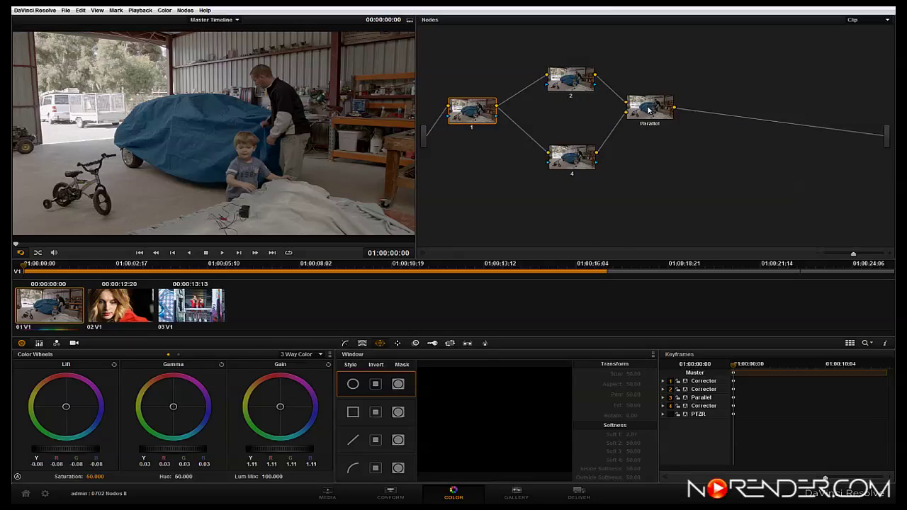
{"action": "left_click", "coordinate": [568, 86]}
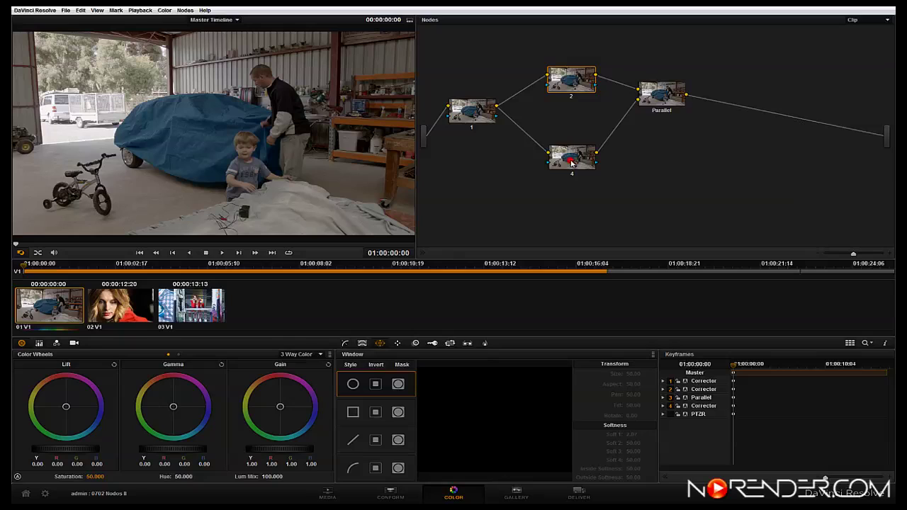
Step: Add a circular window to node 2 over the doorway area, with Aspect 20.68, Pan 43.32, Tilt 51.21, Rotate -22.65 and Soft 1 at 18.00
{"action": "left_click", "coordinate": [571, 162]}
{"action": "left_click", "coordinate": [574, 85]}
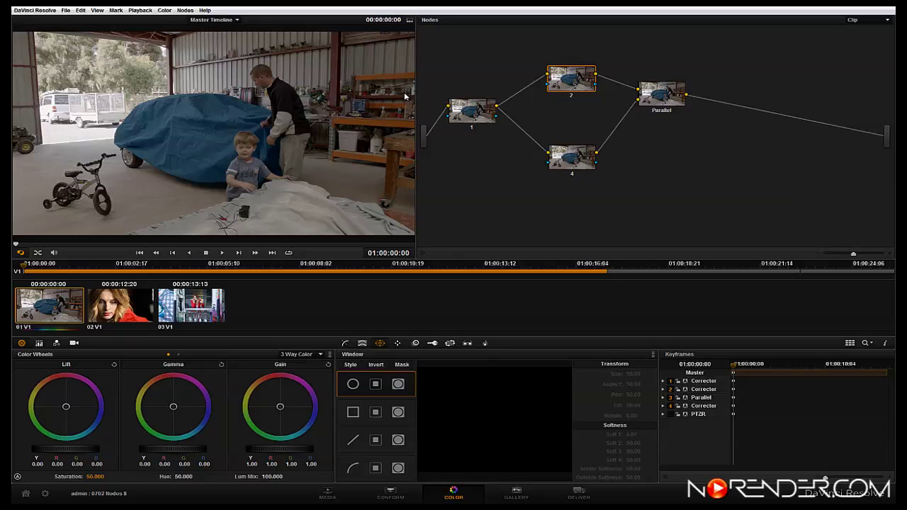
{"action": "left_click", "coordinate": [352, 385]}
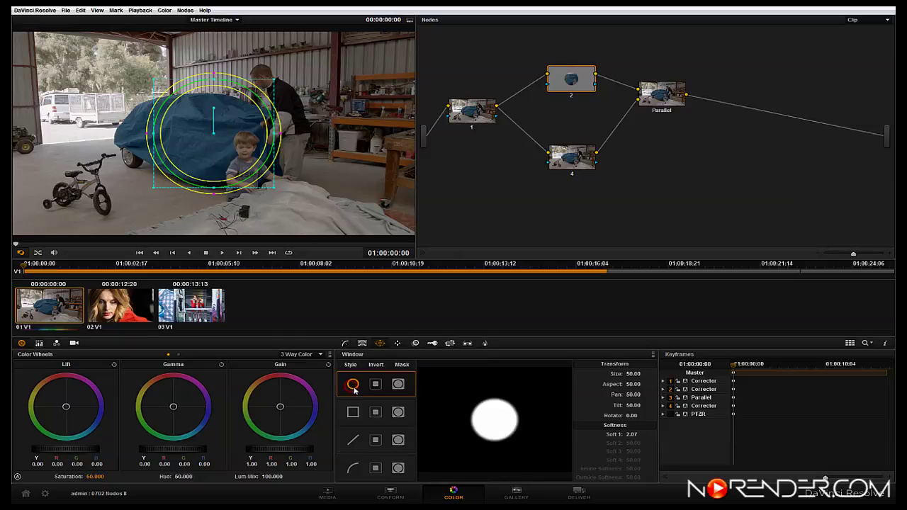
{"action": "left_click_drag", "start_coordinate": [213, 108], "coordinate": [201, 106]}
{"action": "left_click_drag", "start_coordinate": [193, 142], "coordinate": [118, 88]}
{"action": "left_click_drag", "start_coordinate": [72, 66], "coordinate": [84, 34]}
{"action": "left_click_drag", "start_coordinate": [141, 206], "coordinate": [159, 238]}
{"action": "left_click_drag", "start_coordinate": [161, 93], "coordinate": [211, 74]}
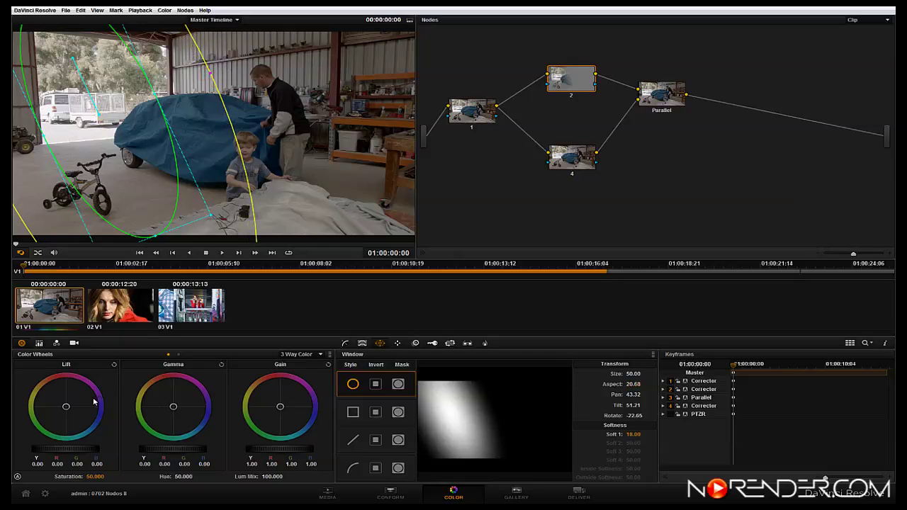
Step: Cool node 2 by shifting Lift to R -0.02, B 0.03, Gamma to R -0.01, B 0.01, and Gain to R 0.94, G 1.01, B 1.05
{"action": "left_click_drag", "start_coordinate": [67, 411], "coordinate": [82, 426]}
{"action": "left_click_drag", "start_coordinate": [181, 415], "coordinate": [189, 423]}
{"action": "left_click_drag", "start_coordinate": [281, 410], "coordinate": [289, 419]}
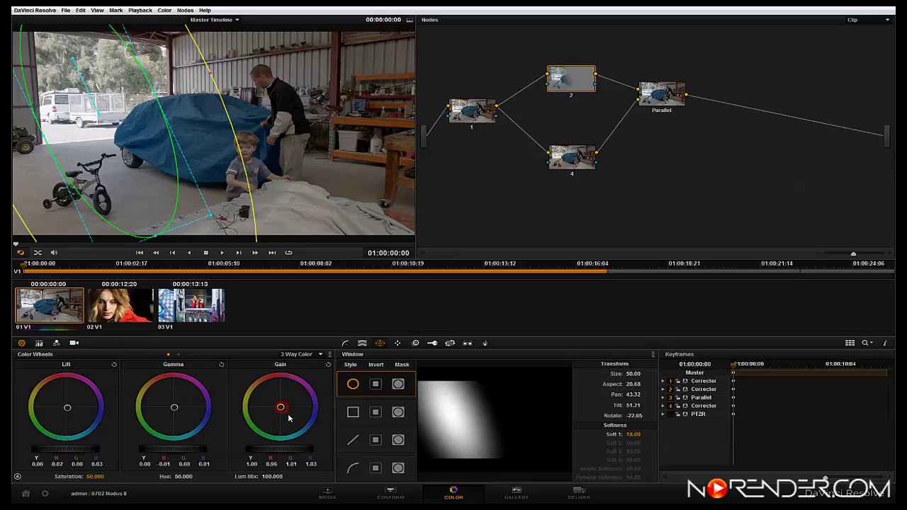
Step: Enlarge node 2's window to Size 53.34 and Aspect 26.21 so it reaches farther toward the man
{"action": "left_click", "coordinate": [572, 162]}
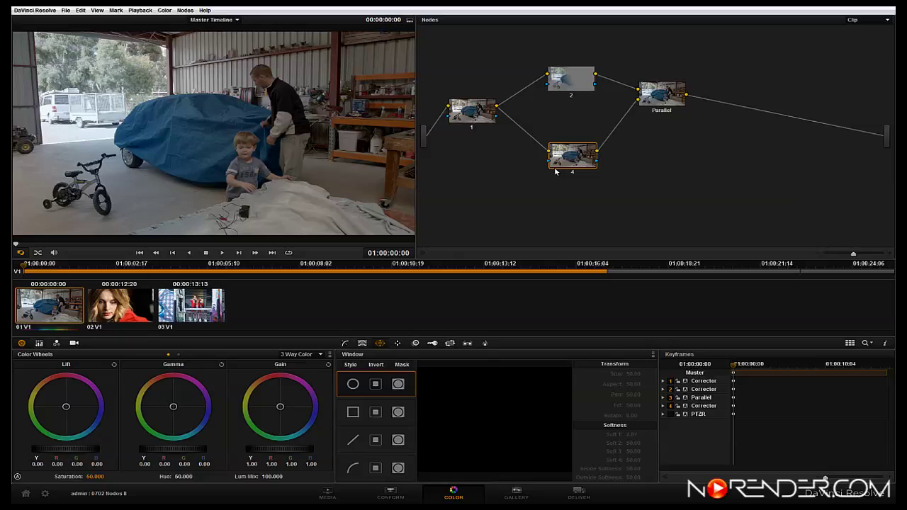
{"action": "left_click", "coordinate": [578, 81]}
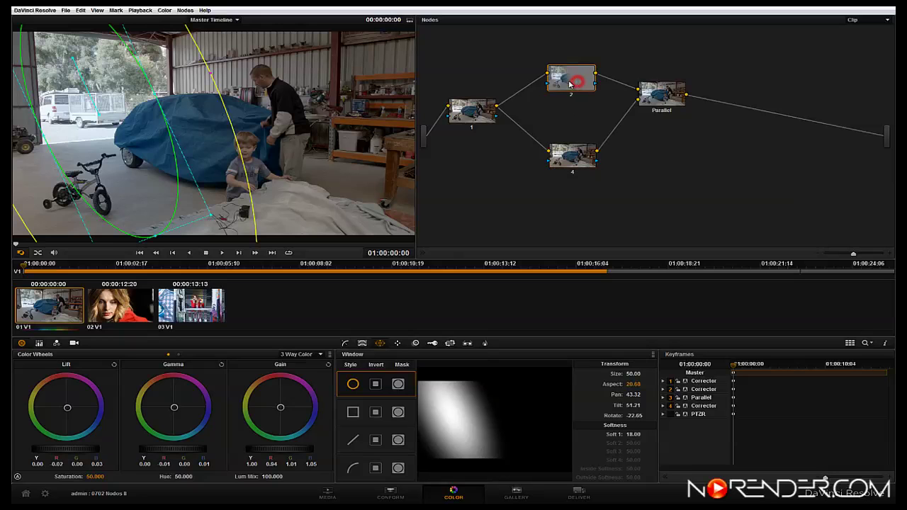
{"action": "left_click_drag", "start_coordinate": [156, 96], "coordinate": [179, 87]}
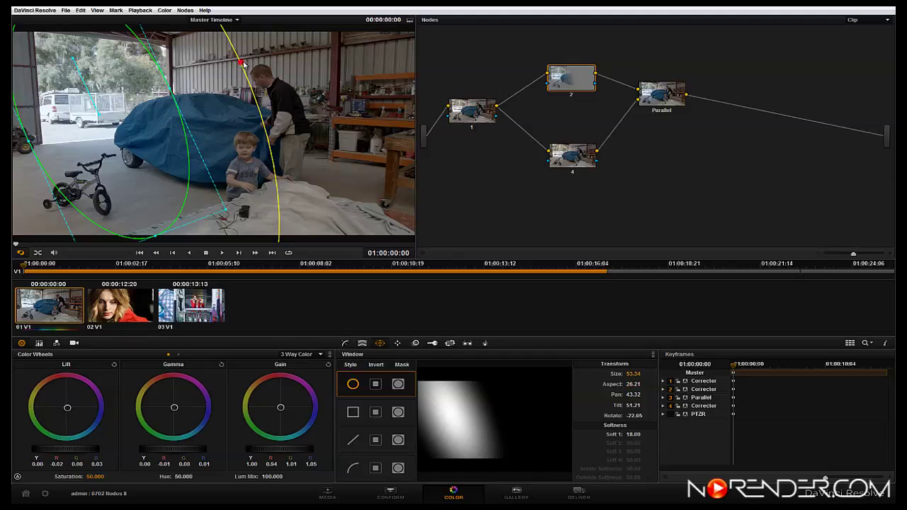
Step: Add a circular window to node 4 over the workshop shelves, with Pan 60.07, Tilt 51.05 and Soft 1 at 10.80
{"action": "left_click", "coordinate": [574, 157]}
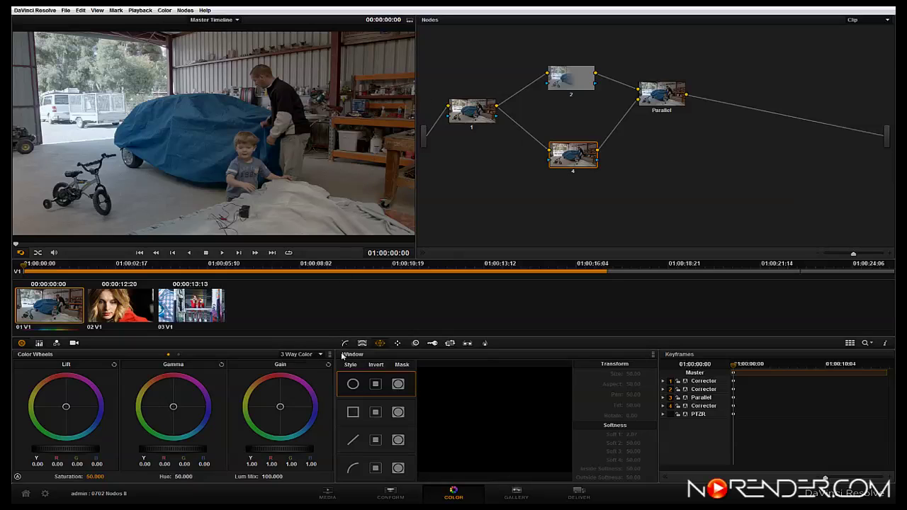
{"action": "left_click", "coordinate": [352, 385]}
{"action": "left_click_drag", "start_coordinate": [221, 154], "coordinate": [365, 139]}
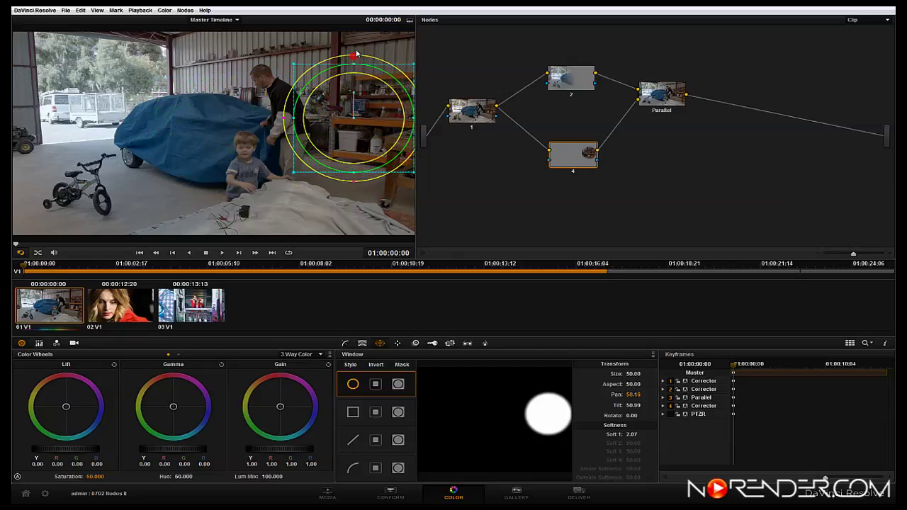
{"action": "mouse_move", "coordinate": [352, 56]}
{"action": "left_mouse_down"}
{"action": "mouse_move", "coordinate": [364, 34]}
{"action": "mouse_move", "coordinate": [362, 49]}
{"action": "left_mouse_up"}
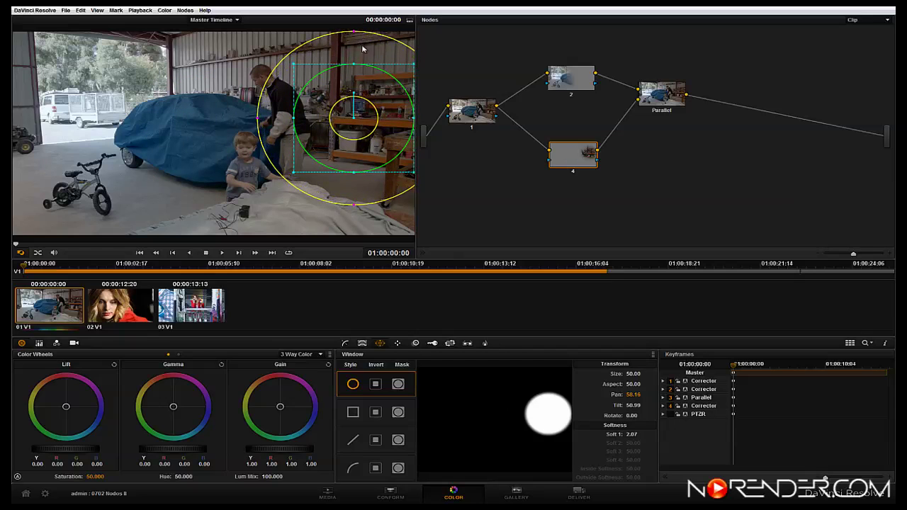
{"action": "left_click_drag", "start_coordinate": [364, 125], "coordinate": [397, 125]}
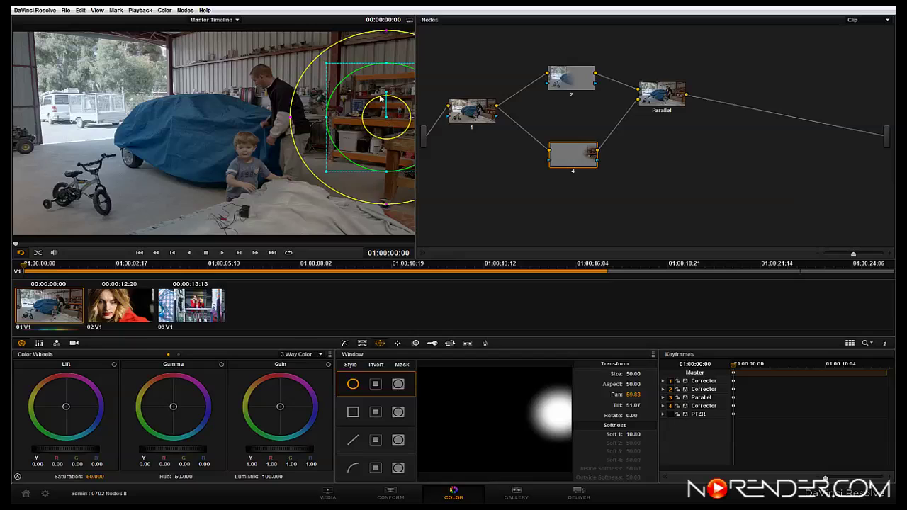
Step: Warm node 4 with Lift R 0.03, G -0.01, B -0.03, Gamma R 0.01, B -0.01, and Gain R 1.07, G 0.99, B 0.92
{"action": "left_click_drag", "start_coordinate": [280, 407], "coordinate": [266, 399]}
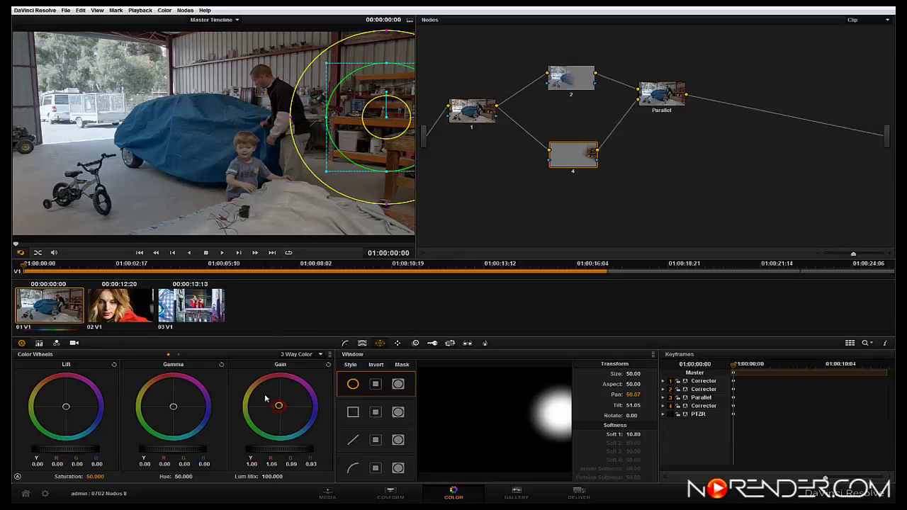
{"action": "left_click_drag", "start_coordinate": [179, 408], "coordinate": [158, 394]}
{"action": "left_click_drag", "start_coordinate": [66, 406], "coordinate": [55, 395]}
Step: Compare node 1 with the parallel branch, and enlarge node 4's window with its softness raised to 15.43
{"action": "left_click", "coordinate": [473, 115]}
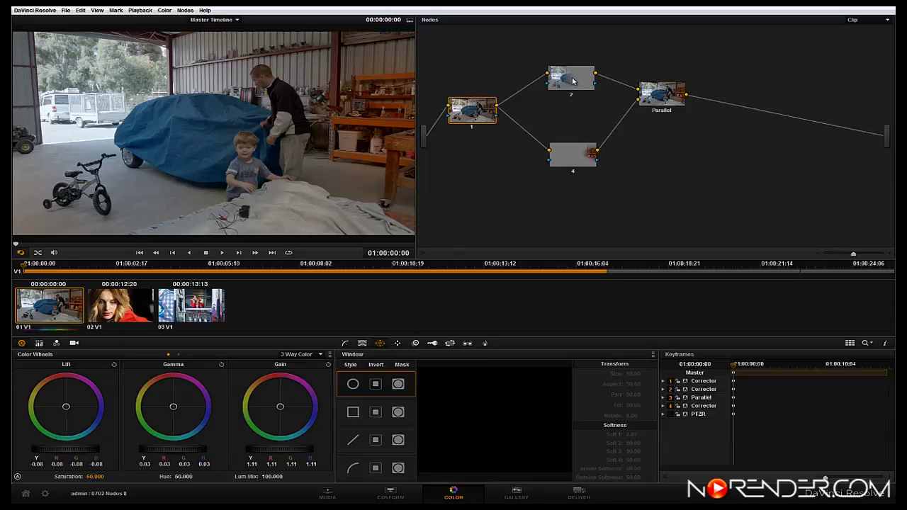
{"action": "mouse_move", "coordinate": [565, 163]}
{"action": "left_click", "coordinate": [572, 160]}
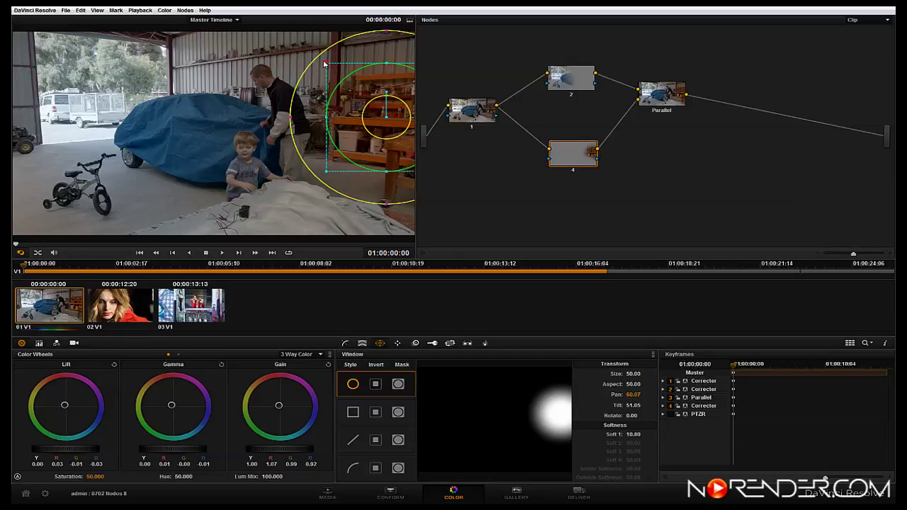
{"action": "left_click_drag", "start_coordinate": [325, 63], "coordinate": [288, 61]}
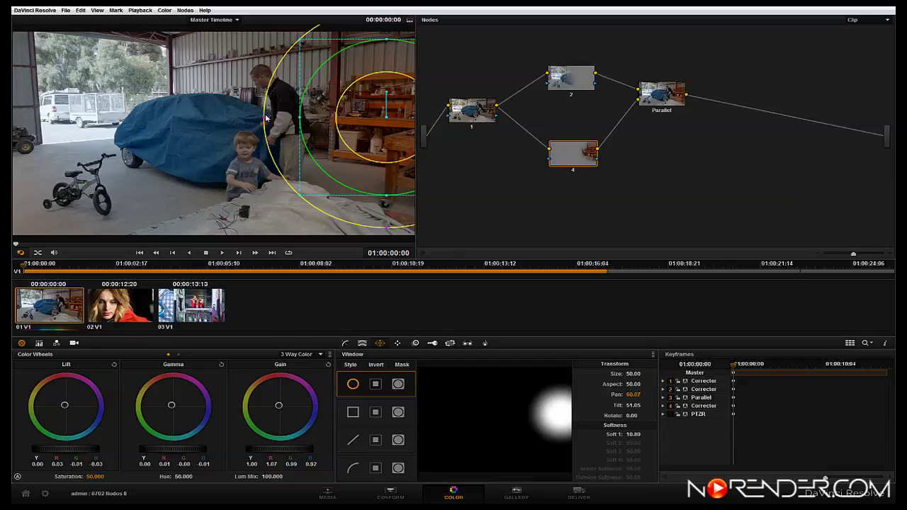
{"action": "left_click_drag", "start_coordinate": [263, 121], "coordinate": [253, 124]}
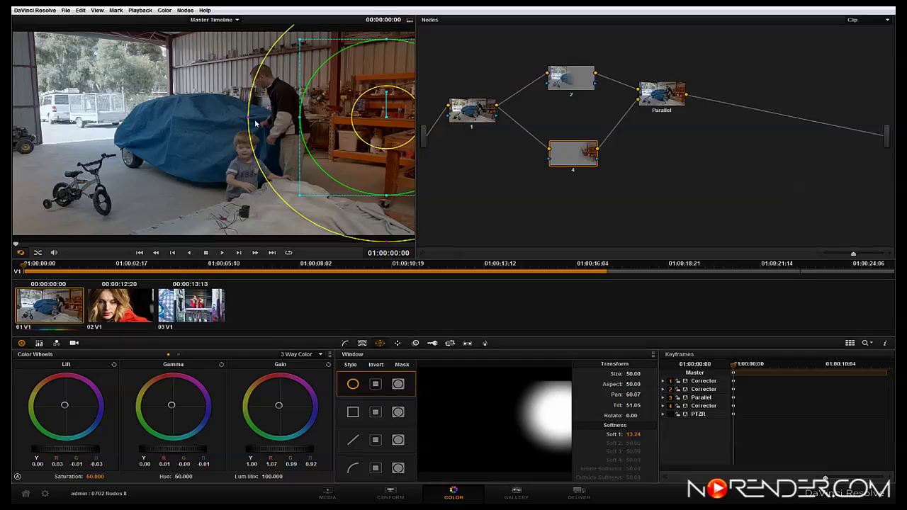
Step: Step through nodes 1, 2 and 4, then harden node 4's window edge to Soft 1 at 0.33 and enlarge it past the boy
{"action": "left_click", "coordinate": [473, 115]}
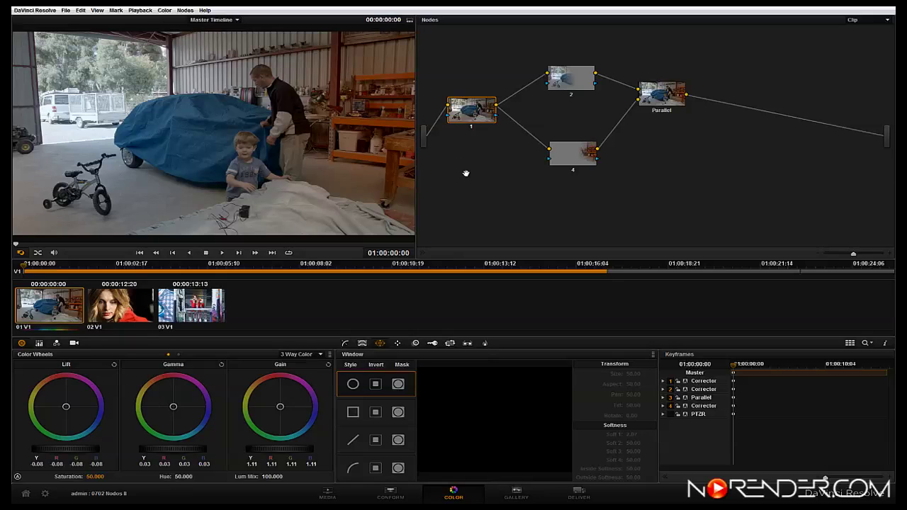
{"action": "left_click", "coordinate": [571, 82]}
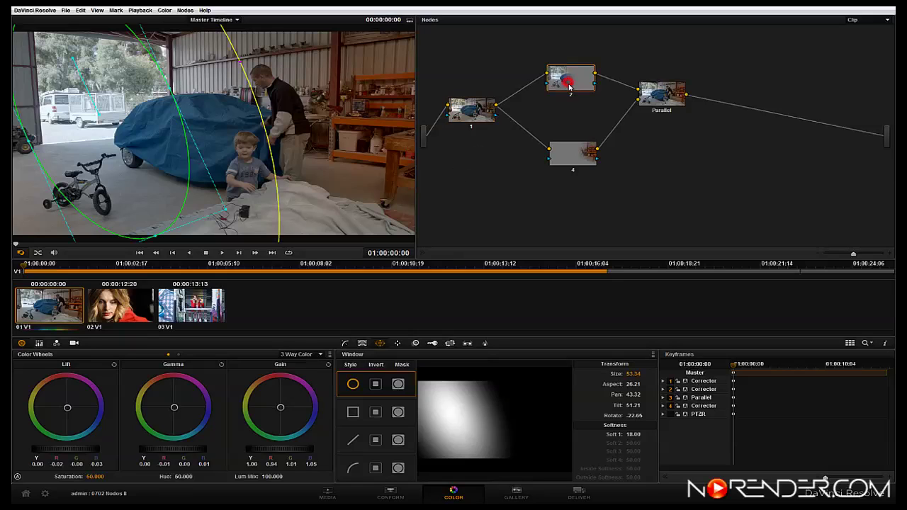
{"action": "left_click", "coordinate": [579, 157]}
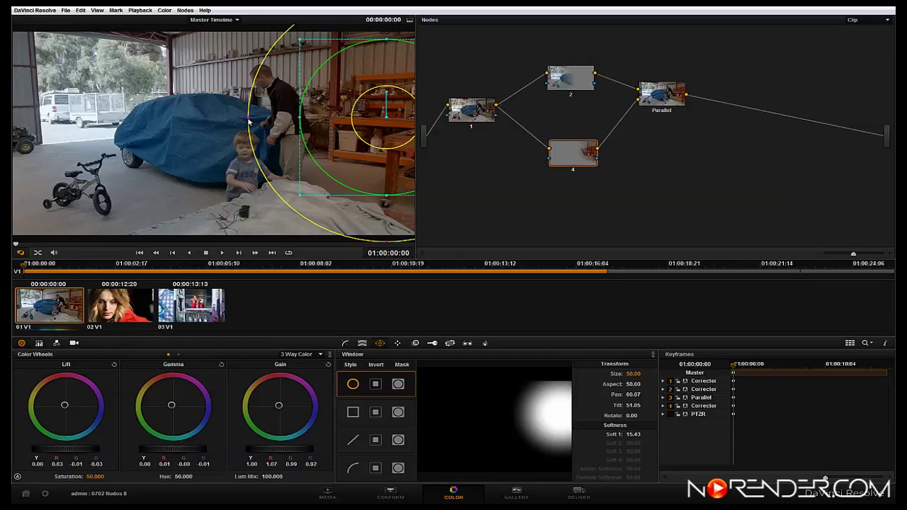
{"action": "left_click_drag", "start_coordinate": [248, 122], "coordinate": [301, 123]}
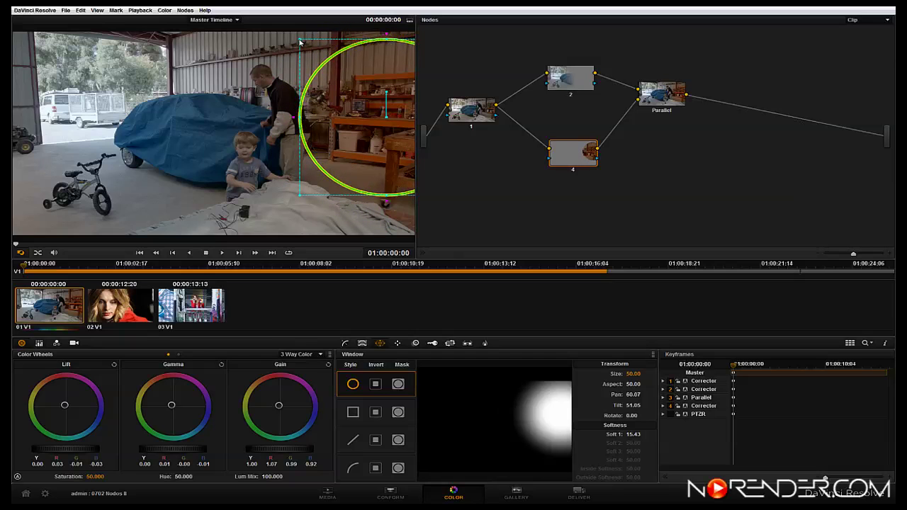
{"action": "left_click_drag", "start_coordinate": [300, 43], "coordinate": [202, 34]}
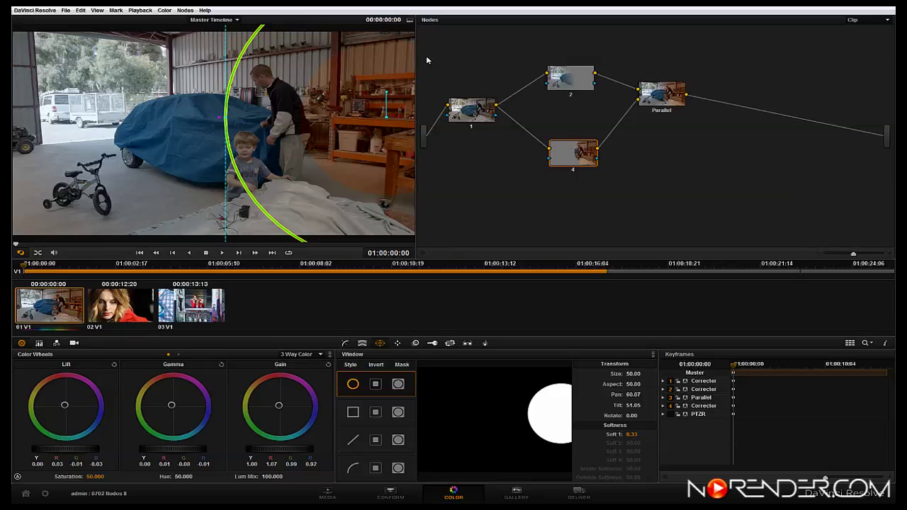
Step: Enlarge node 2's window to Size 72.37 and Aspect 37.26 with Soft 1 at 0.21, overlapping node 4's window, and select the Parallel node
{"action": "left_click", "coordinate": [571, 76]}
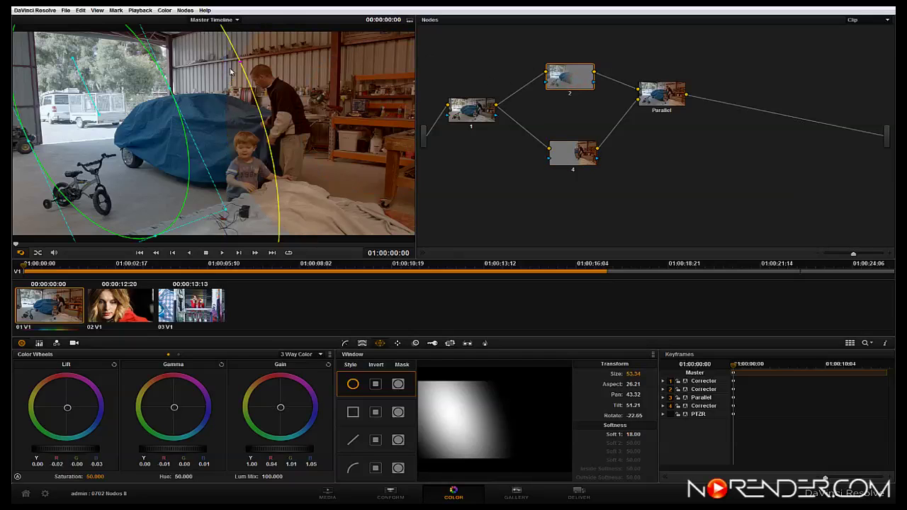
{"action": "left_click_drag", "start_coordinate": [240, 62], "coordinate": [263, 88]}
{"action": "left_click_drag", "start_coordinate": [153, 238], "coordinate": [300, 180]}
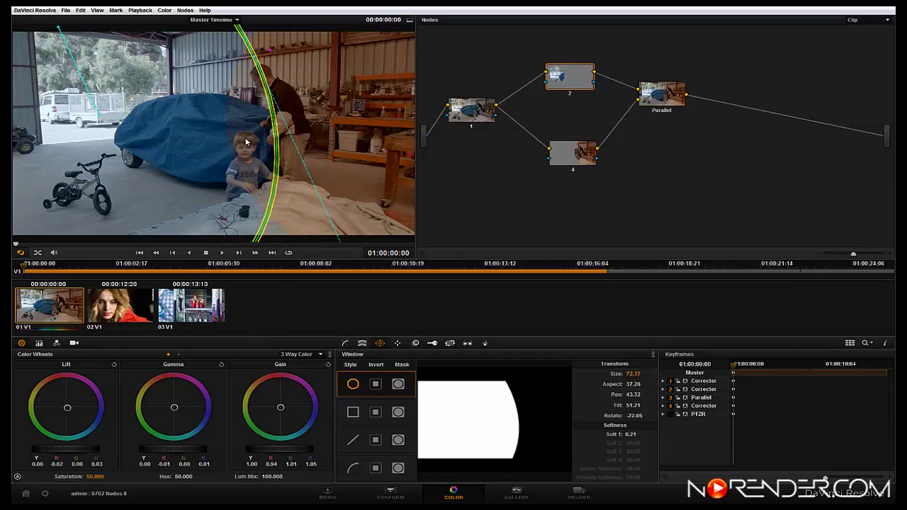
{"action": "left_click", "coordinate": [665, 97]}
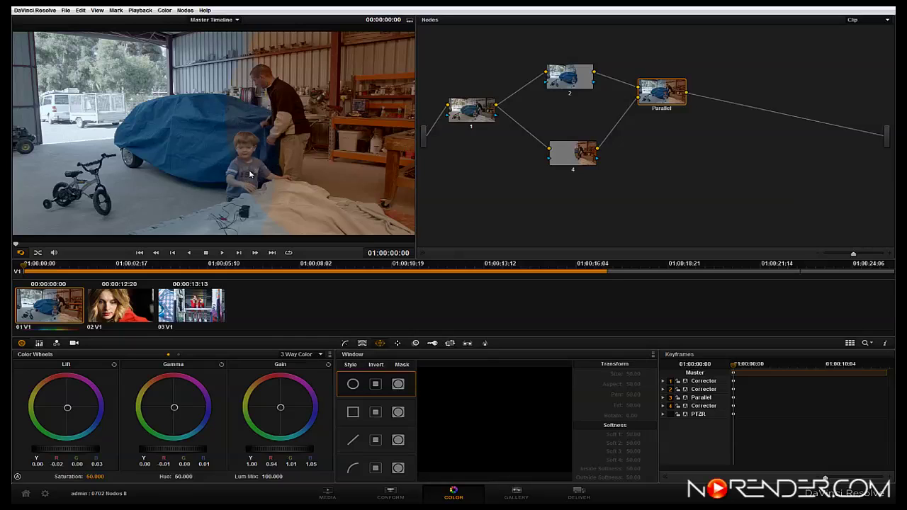
Step: Cool node 2 further with Lift R -0.05, G 0.01, B 0.06, Gamma R -0.02, B 0.02, and Gain R 0.90, G 1.02, B 1.09
{"action": "left_click", "coordinate": [569, 82]}
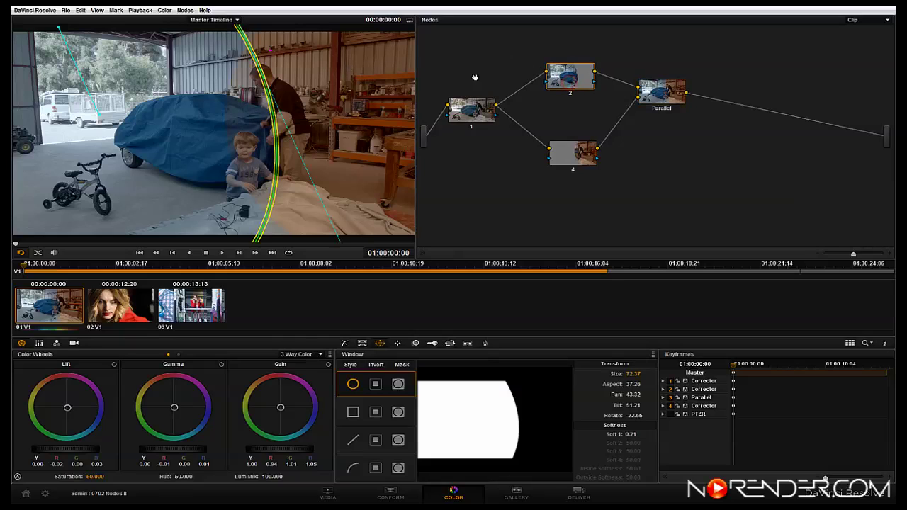
{"action": "left_click_drag", "start_coordinate": [281, 409], "coordinate": [183, 419]}
{"action": "left_click_drag", "start_coordinate": [68, 411], "coordinate": [83, 426]}
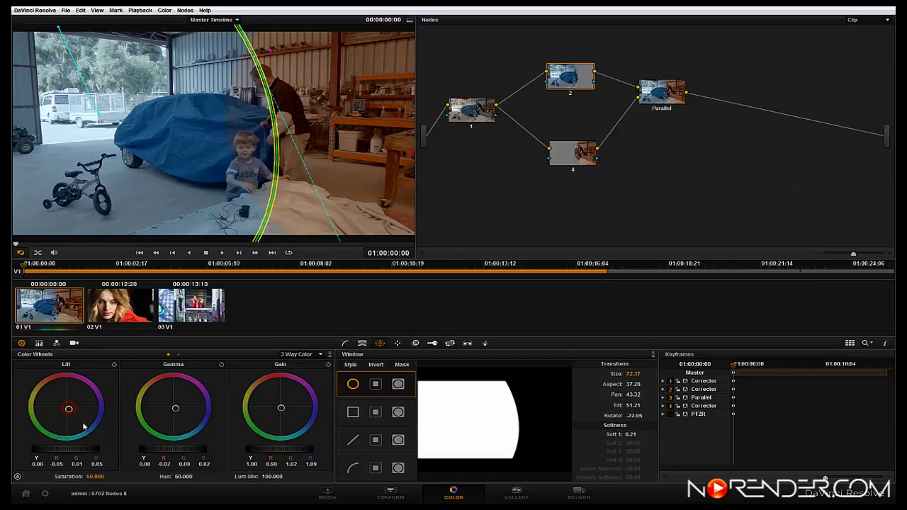
Step: Warm node 4 further with Lift R 0.04, G -0.01, B -0.04, Gamma R 0.02, B -0.02, and Gain R 1.12, G 0.98, B 0.87
{"action": "left_click", "coordinate": [576, 162]}
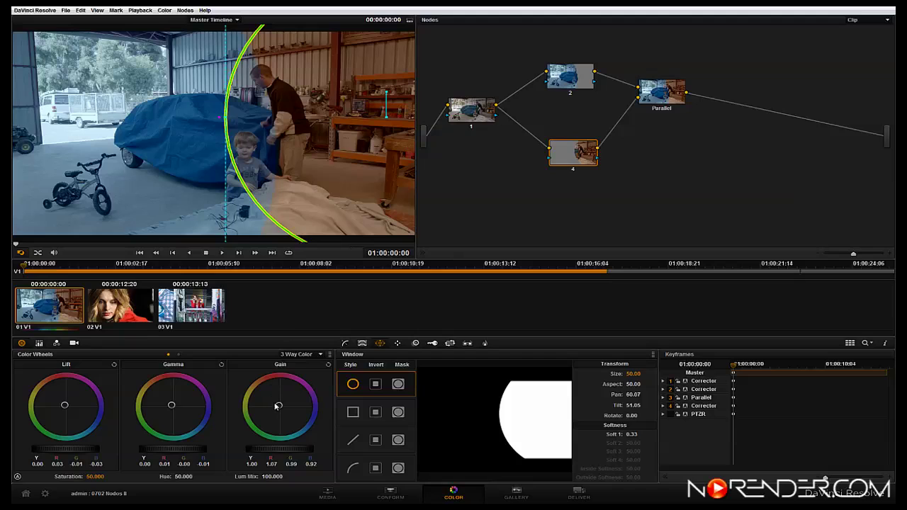
{"action": "left_click_drag", "start_coordinate": [276, 406], "coordinate": [269, 396]}
{"action": "left_click_drag", "start_coordinate": [172, 407], "coordinate": [162, 395]}
{"action": "left_click_drag", "start_coordinate": [65, 405], "coordinate": [64, 404]}
{"action": "left_click", "coordinate": [670, 97]}
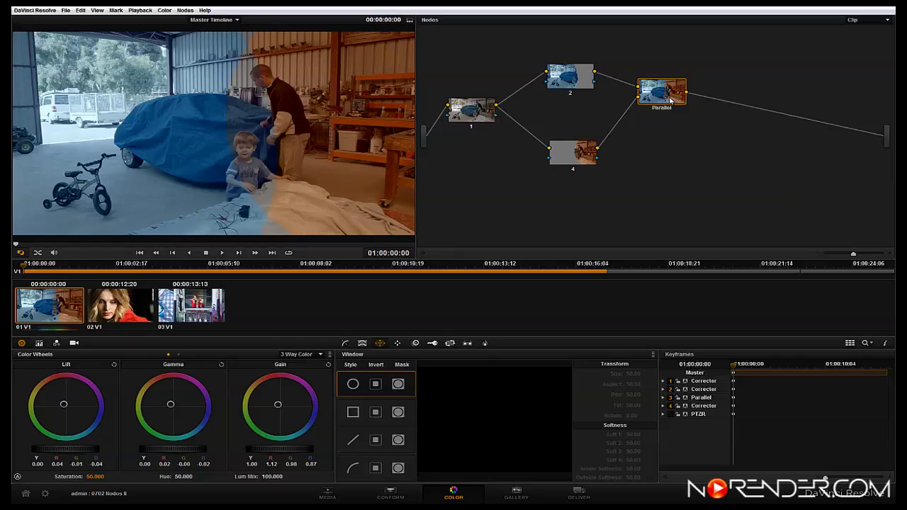
Step: Push node 2 to strong blue: Lift R -0.08, G 0.01, B 0.09; Gamma R -0.03, G 0.01, B 0.04; Gain R 0.80, G 1.03, B 1.27
{"action": "left_click", "coordinate": [583, 75]}
{"action": "left_click_drag", "start_coordinate": [282, 412], "coordinate": [310, 428]}
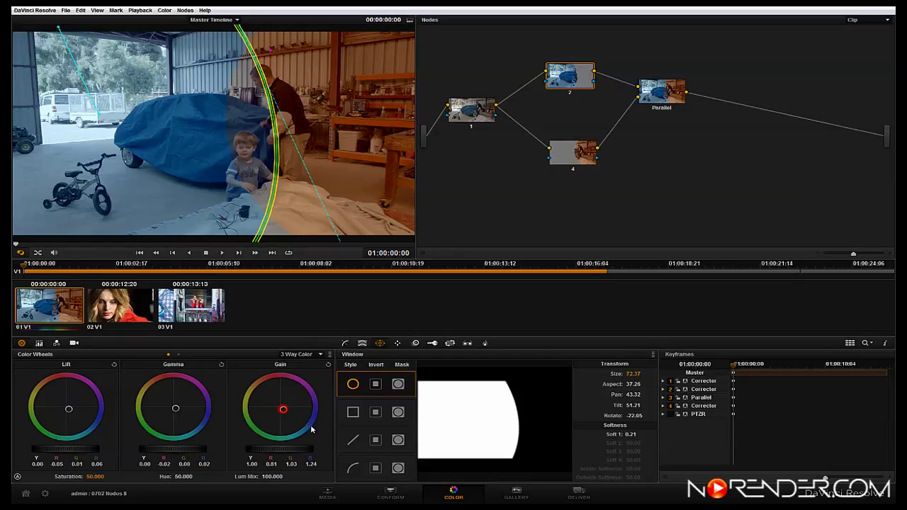
{"action": "left_click_drag", "start_coordinate": [177, 411], "coordinate": [194, 425]}
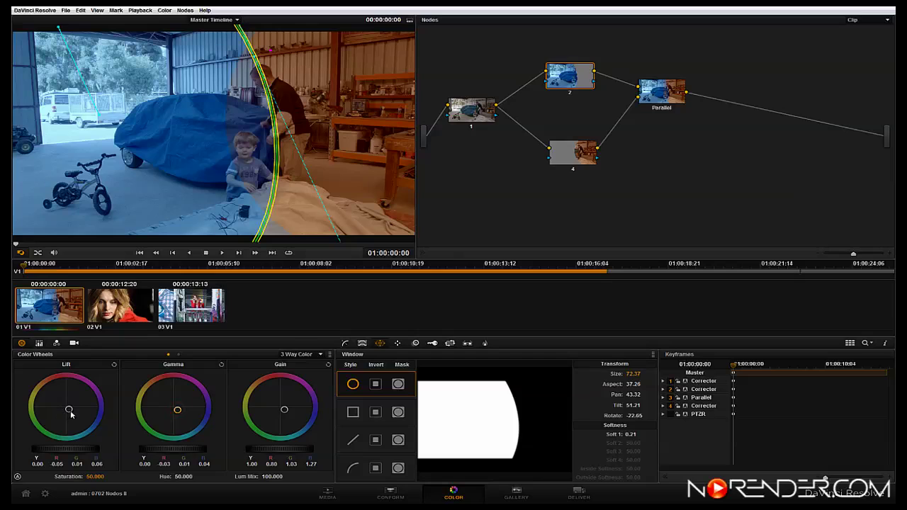
{"action": "left_click_drag", "start_coordinate": [71, 414], "coordinate": [110, 409]}
{"action": "left_click", "coordinate": [663, 98]}
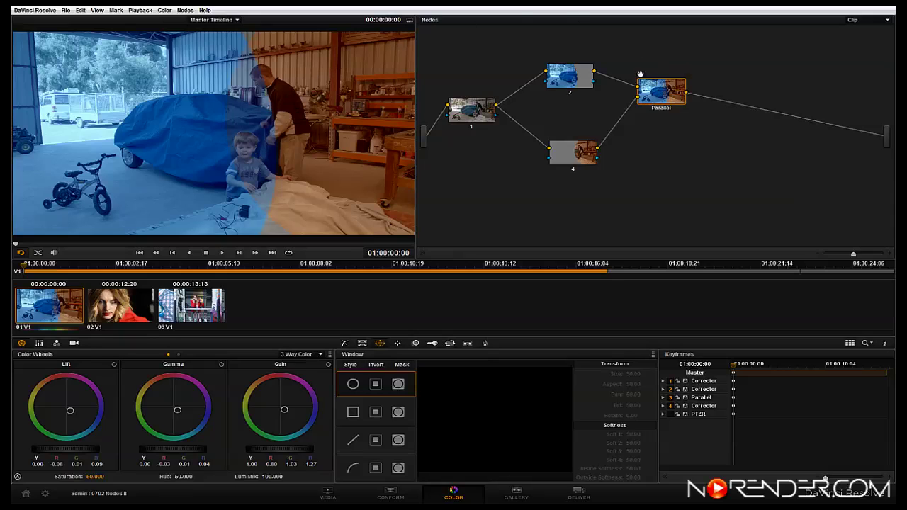
Step: Move the Parallel node slightly away from its inputs, morph it into a Layer Mixer node, and select the lower warm branch node
{"action": "left_click_drag", "start_coordinate": [653, 92], "coordinate": [672, 90]}
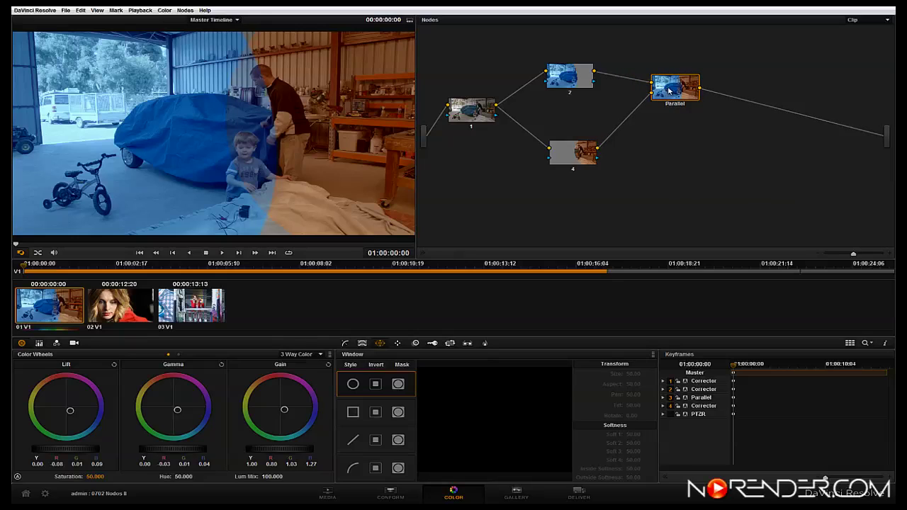
{"action": "right_click", "coordinate": [667, 90]}
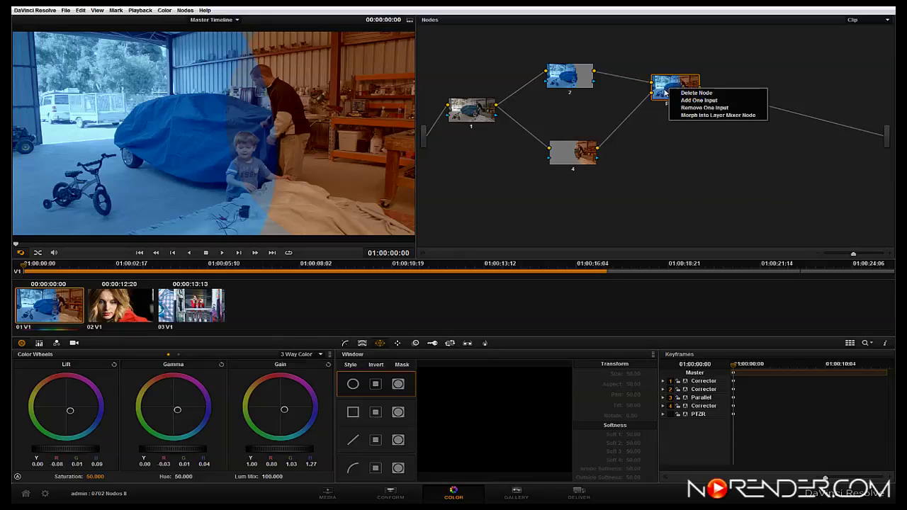
{"action": "left_click", "coordinate": [741, 116]}
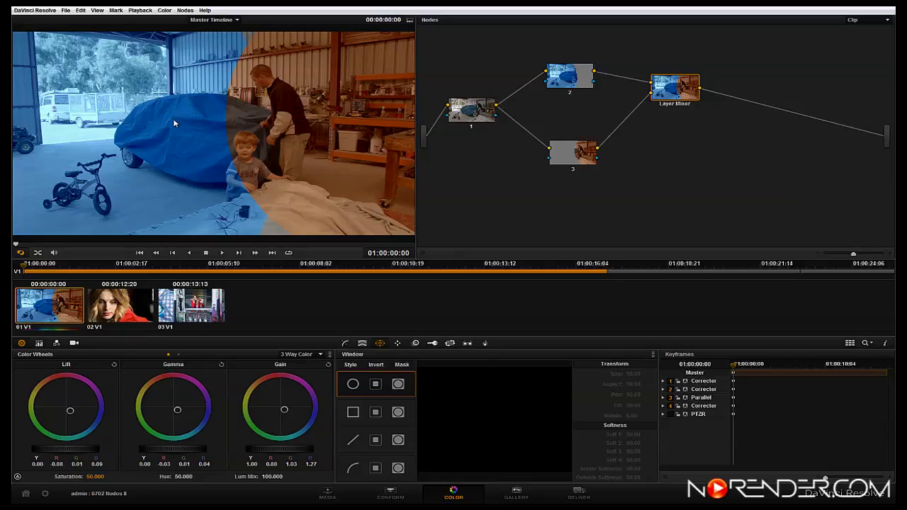
{"action": "left_click", "coordinate": [572, 156]}
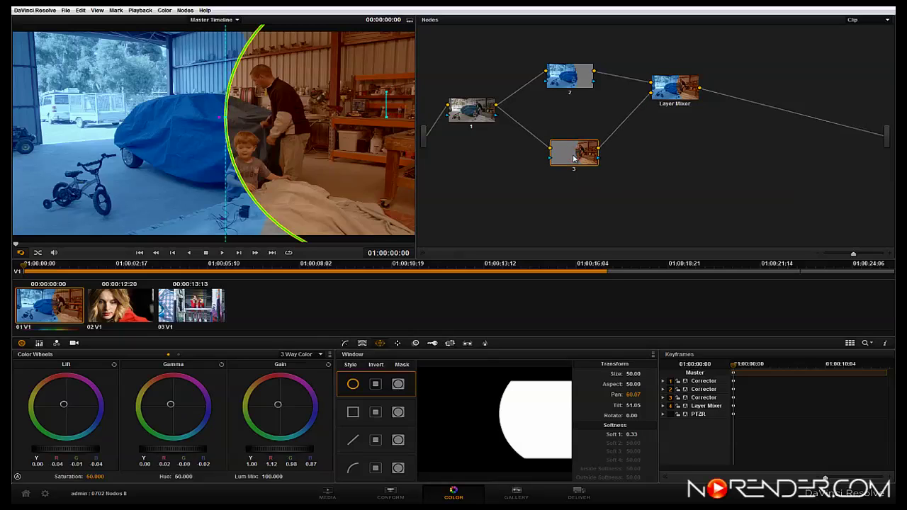
Step: Compare the overlapping windows of the cool upper node and the warm lower node feeding the Layer Mixer
{"action": "left_click", "coordinate": [570, 76]}
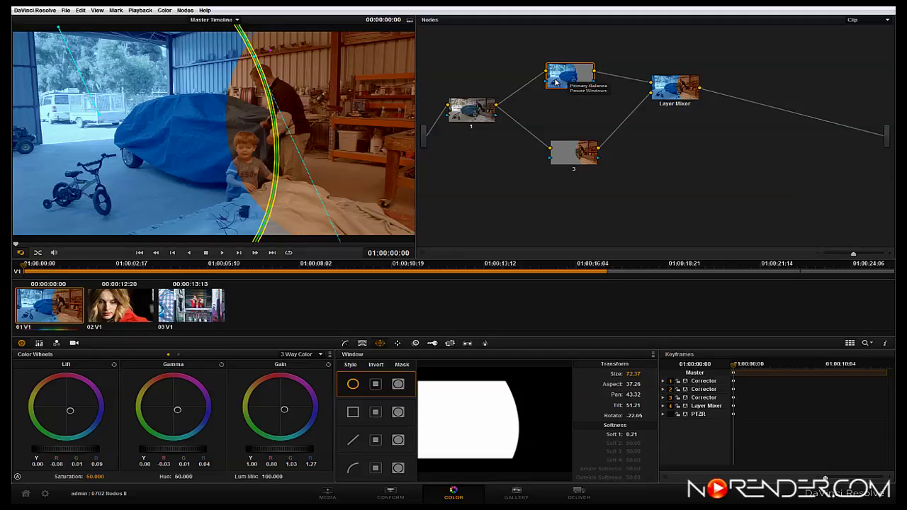
{"action": "left_click", "coordinate": [572, 160]}
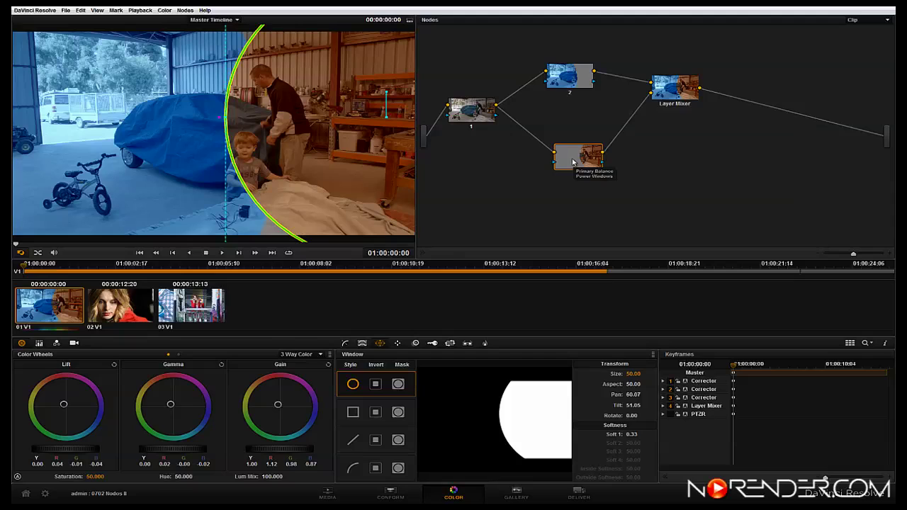
{"action": "left_click", "coordinate": [572, 80]}
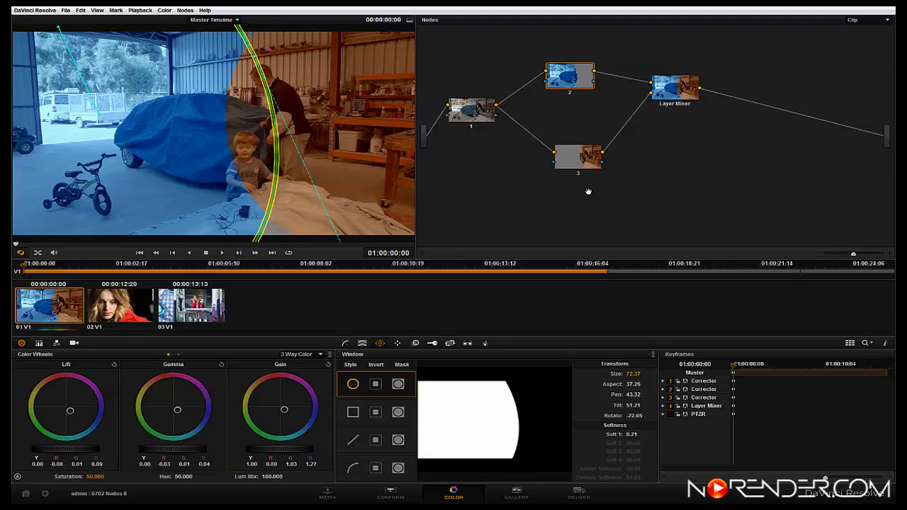
{"action": "left_click", "coordinate": [574, 163]}
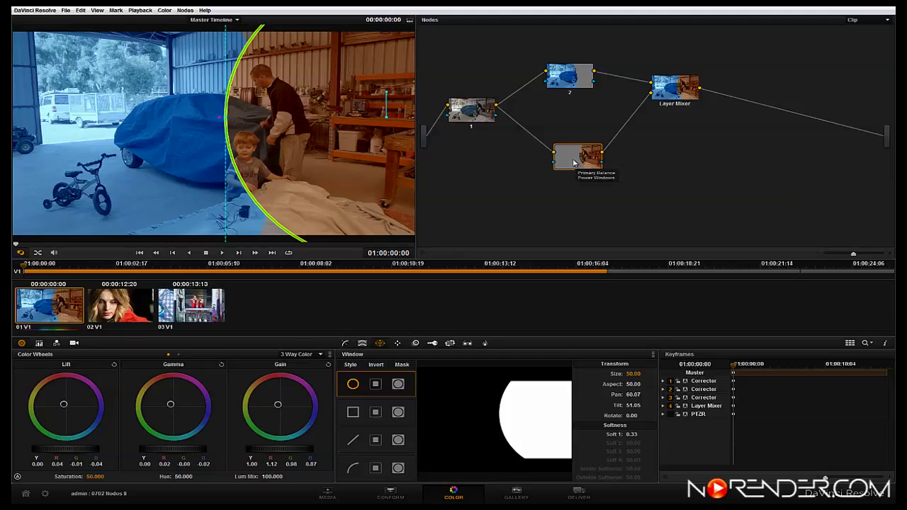
Step: Review the composite modes available for the Layer Mixer without changing the current one
{"action": "left_click", "coordinate": [667, 88]}
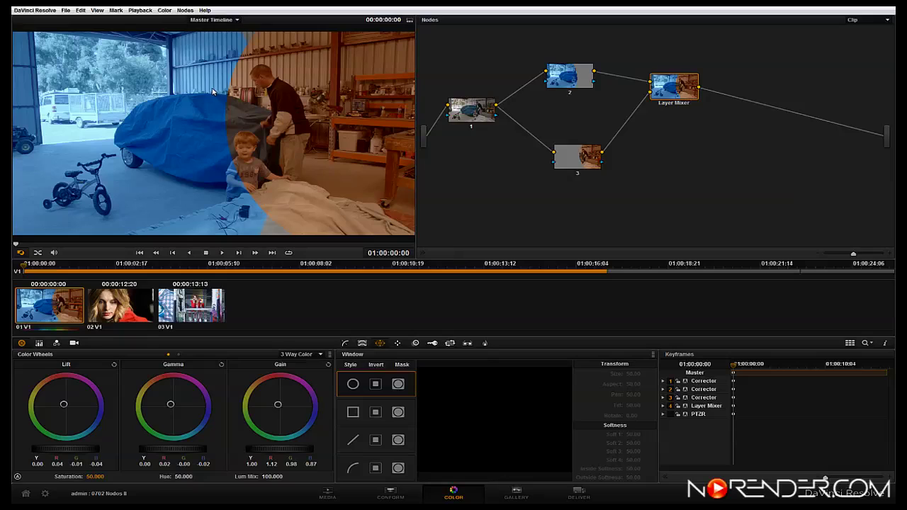
{"action": "right_click", "coordinate": [675, 89]}
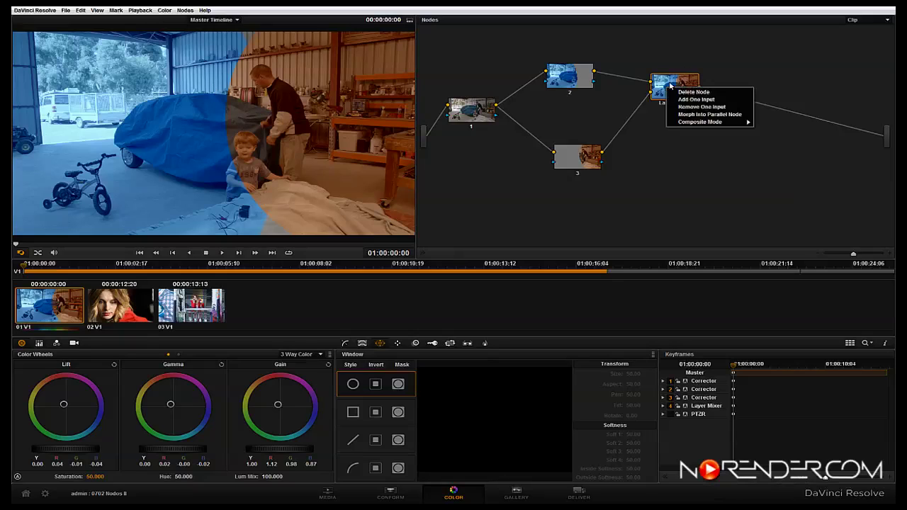
{"action": "mouse_move", "coordinate": [693, 125]}
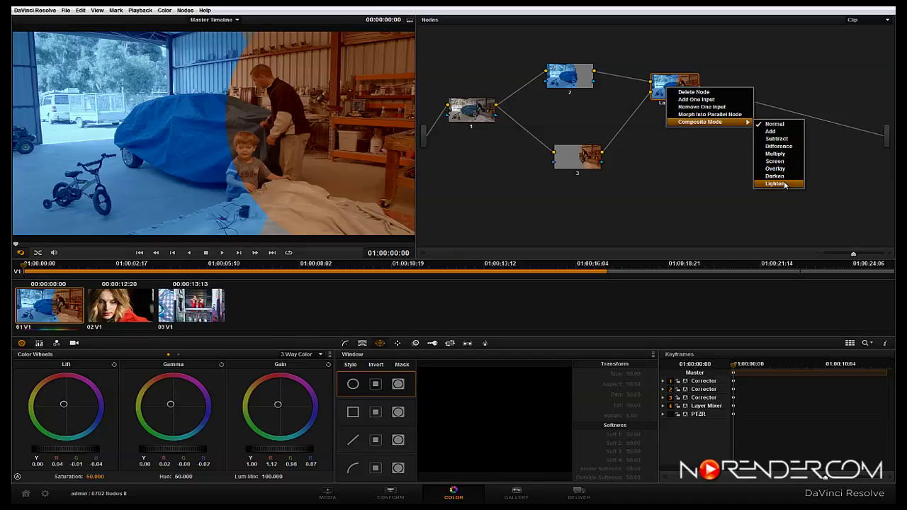
{"action": "left_click", "coordinate": [702, 182]}
Step: Switch to clip 03 of the woman in the red jacket and briefly check its Parade scope
{"action": "left_click", "coordinate": [190, 309]}
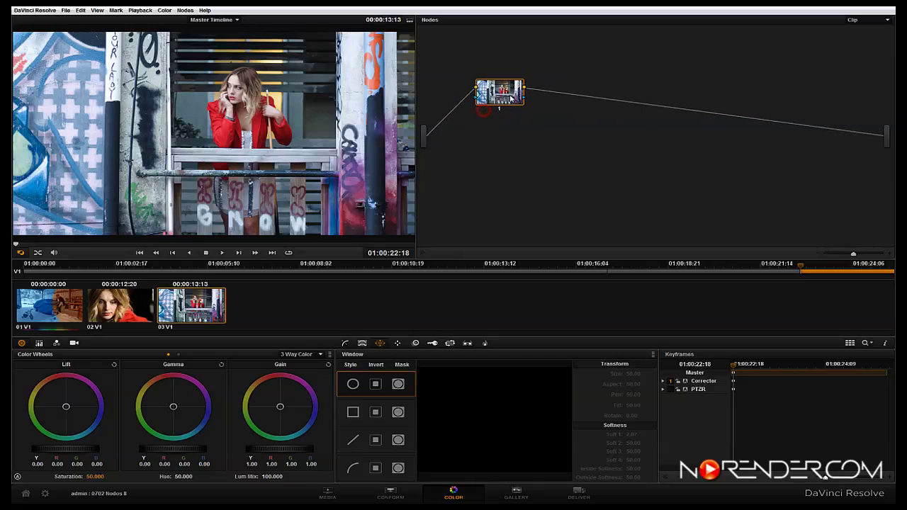
{"action": "right_click", "coordinate": [235, 134]}
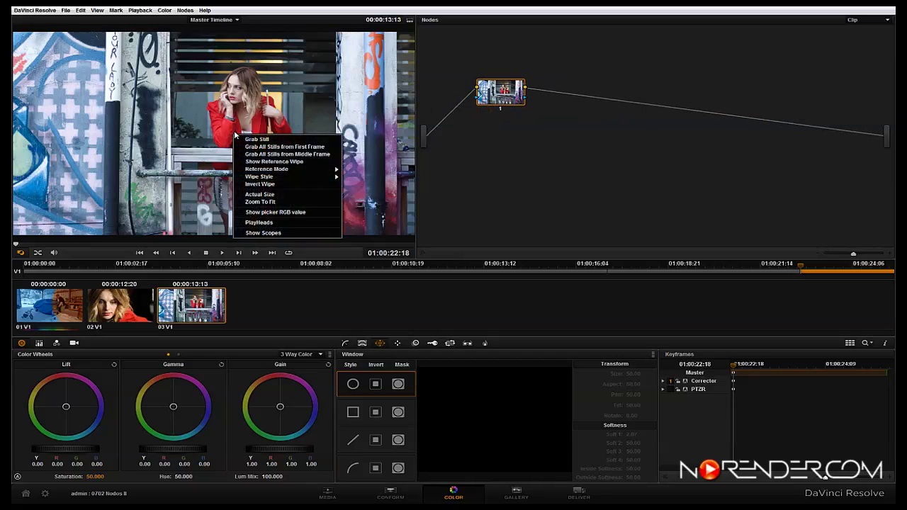
{"action": "left_click", "coordinate": [262, 232]}
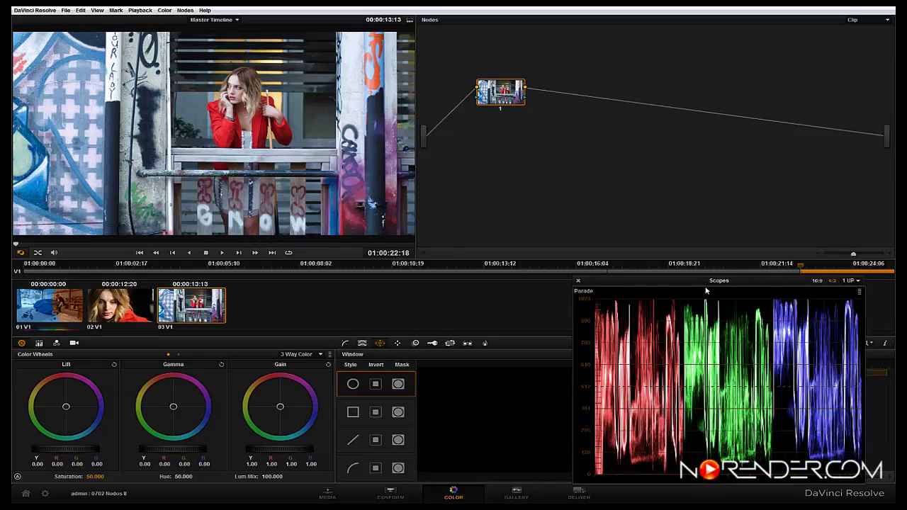
{"action": "left_click", "coordinate": [577, 282]}
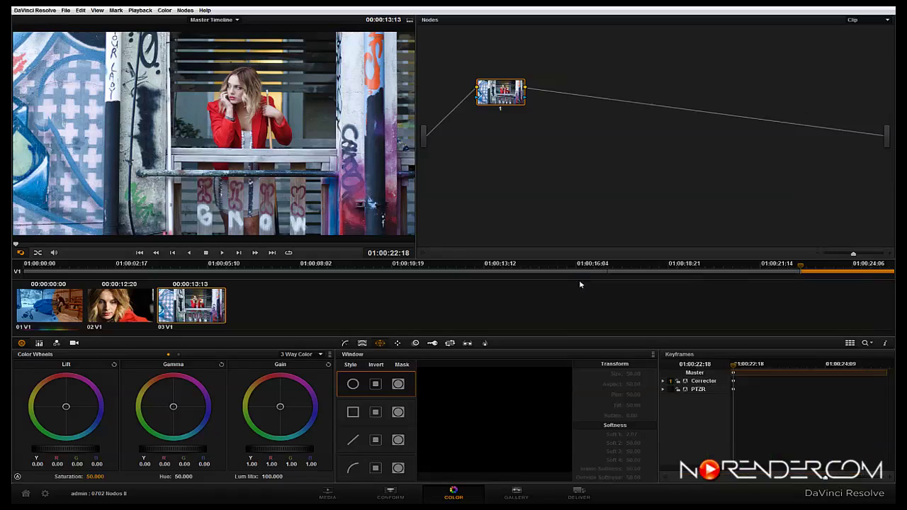
Step: Add a serial node and a layer node to clip 03, and move the Layer Mixer slightly away from its inputs
{"action": "left_click", "coordinate": [185, 10]}
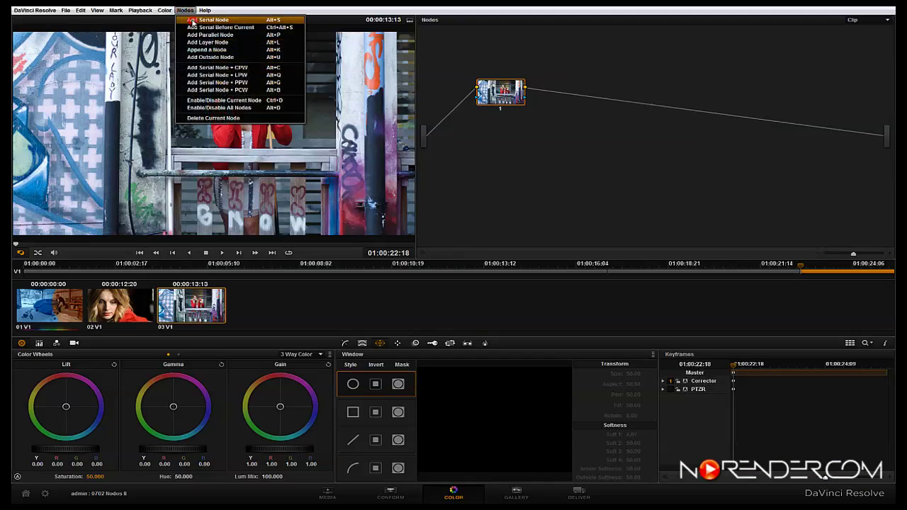
{"action": "left_click", "coordinate": [192, 21]}
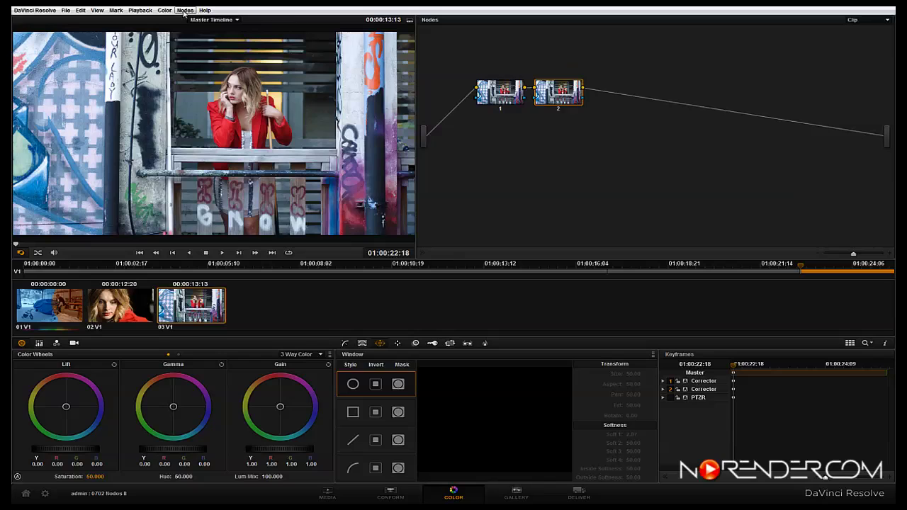
{"action": "left_click", "coordinate": [185, 9]}
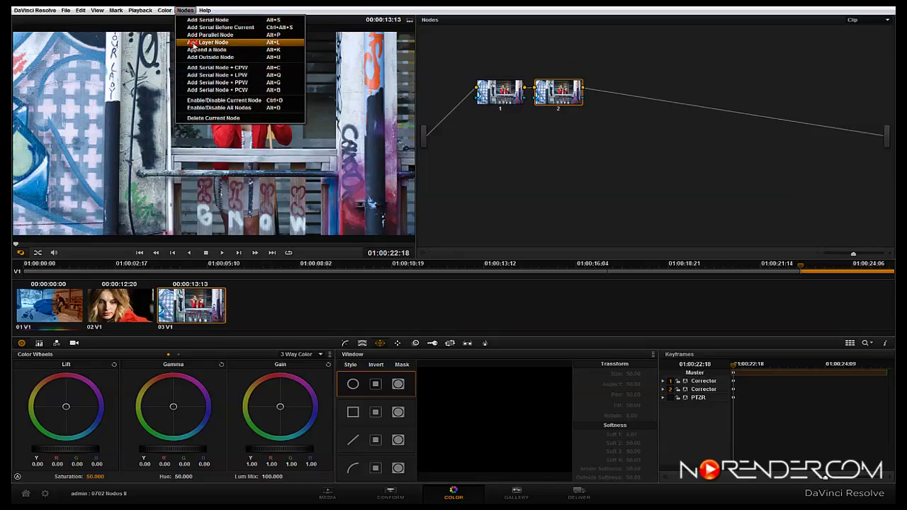
{"action": "left_click", "coordinate": [192, 45]}
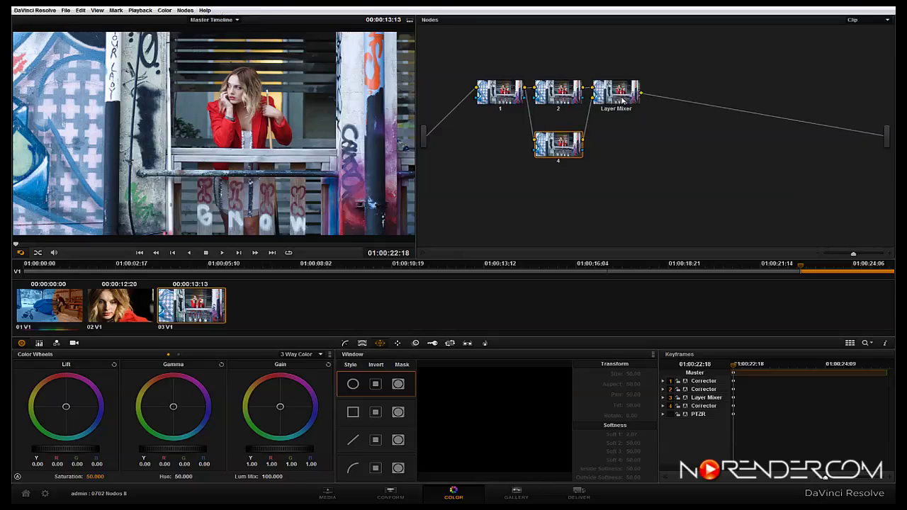
{"action": "left_click_drag", "start_coordinate": [622, 101], "coordinate": [635, 97]}
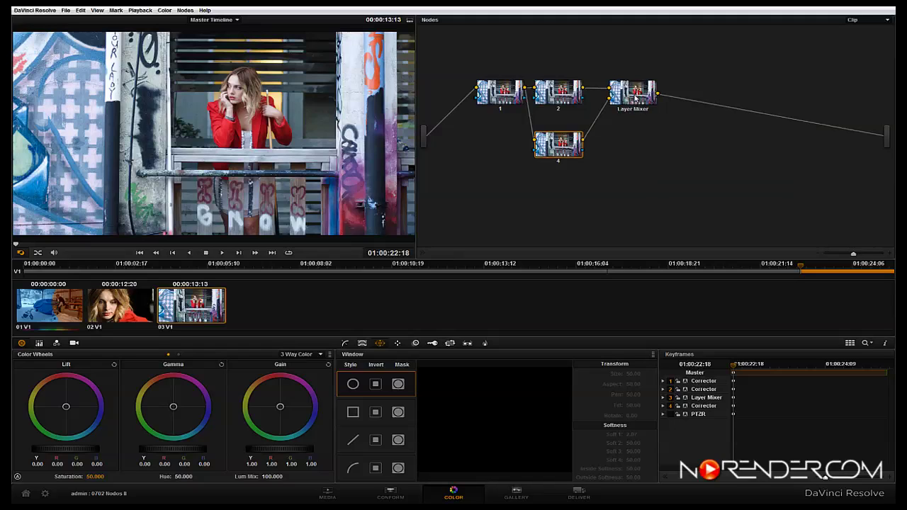
Step: Try the Add composite mode on clip 03's Layer Mixer
{"action": "left_click", "coordinate": [633, 99]}
{"action": "right_click", "coordinate": [633, 96]}
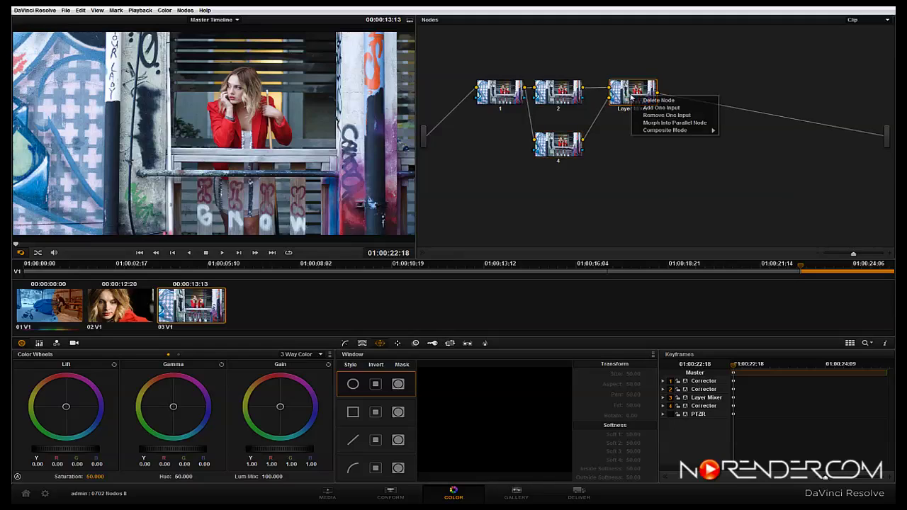
{"action": "mouse_move", "coordinate": [651, 132]}
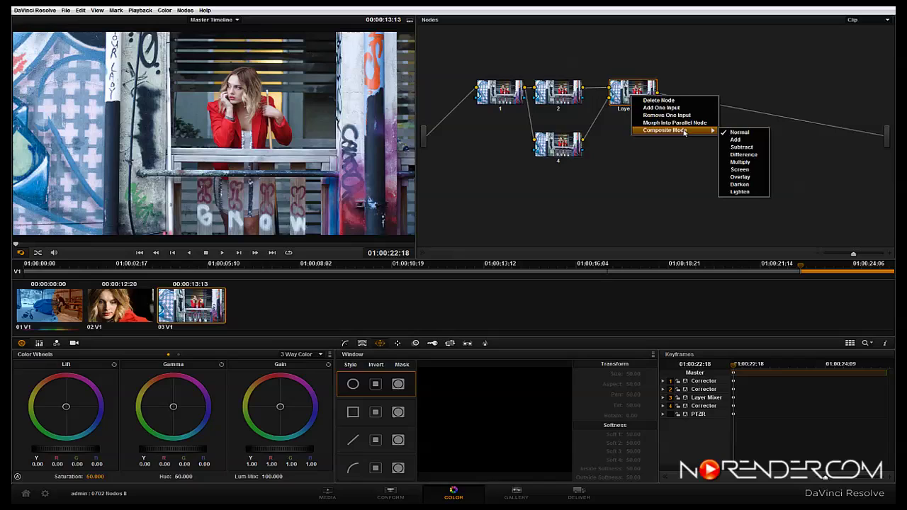
{"action": "left_click", "coordinate": [736, 140]}
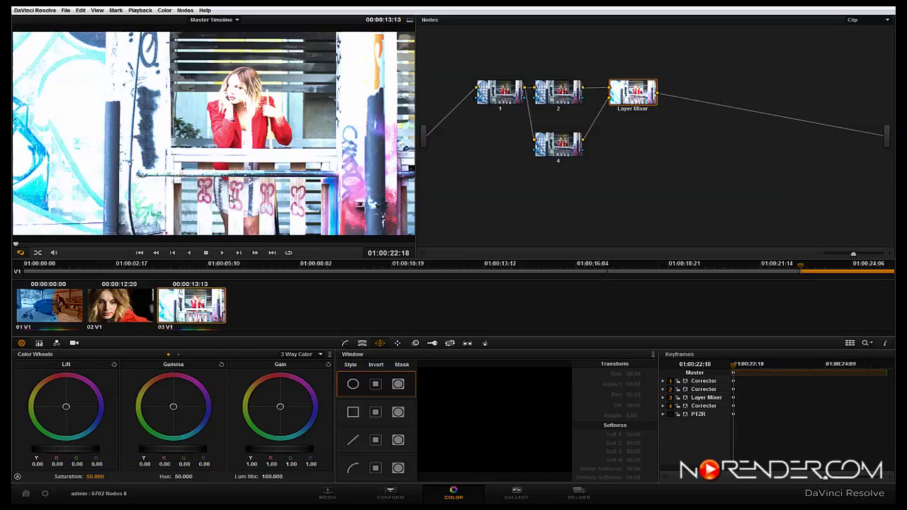
Step: Try the Overlay composite mode on the Layer Mixer and compare the image with the grade bypassed and enabled
{"action": "right_click", "coordinate": [626, 95]}
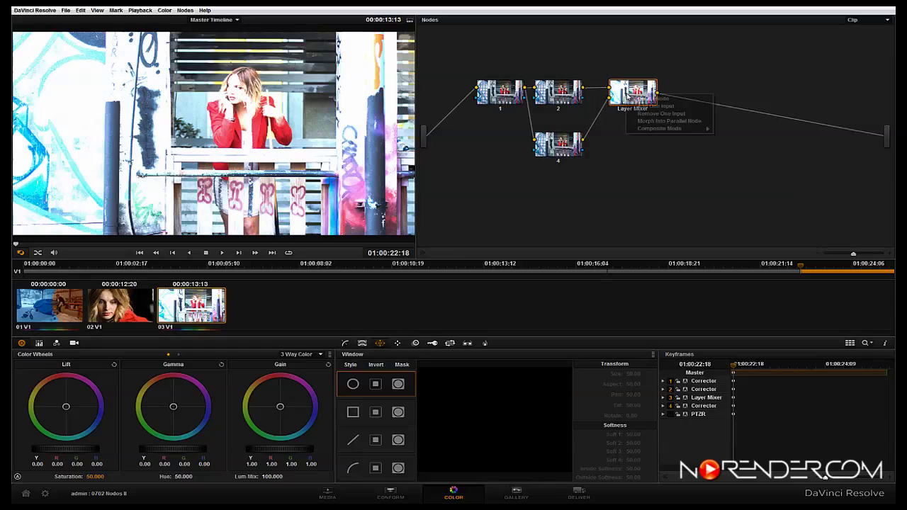
{"action": "mouse_move", "coordinate": [652, 129]}
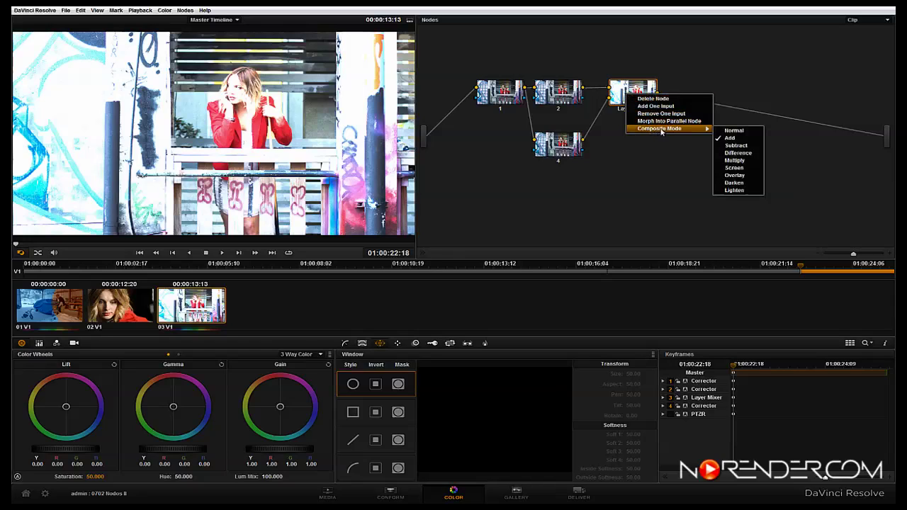
{"action": "left_click", "coordinate": [738, 175]}
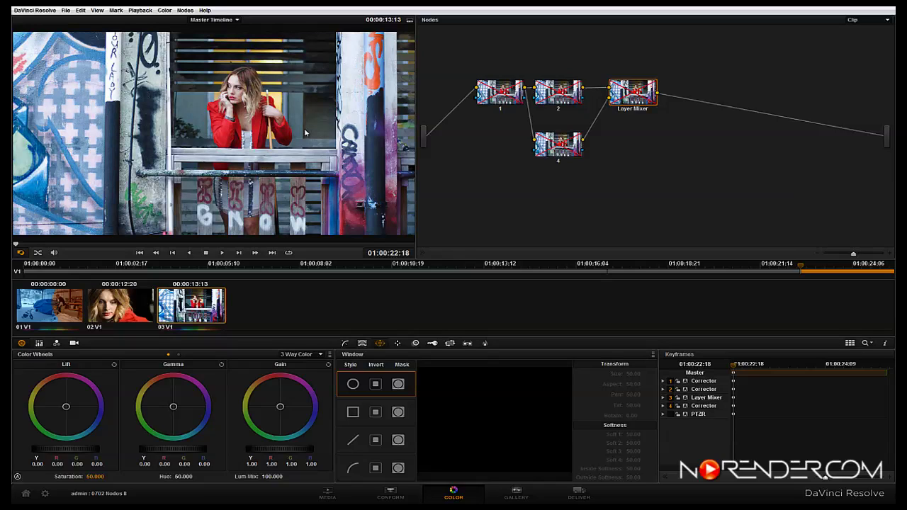
{"action": "key", "text": "shift+d"}
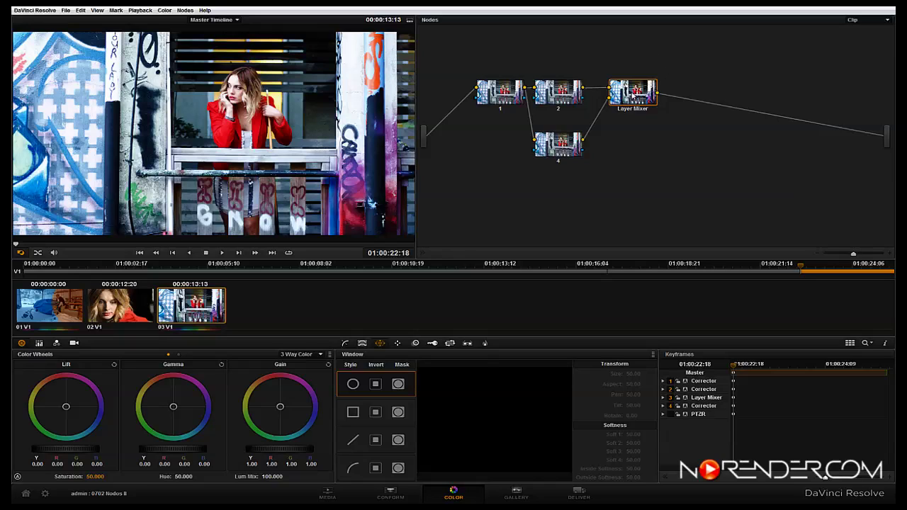
Step: Try the Lighten and Screen composite modes on the Layer Mixer
{"action": "right_click", "coordinate": [634, 95]}
{"action": "mouse_move", "coordinate": [654, 129]}
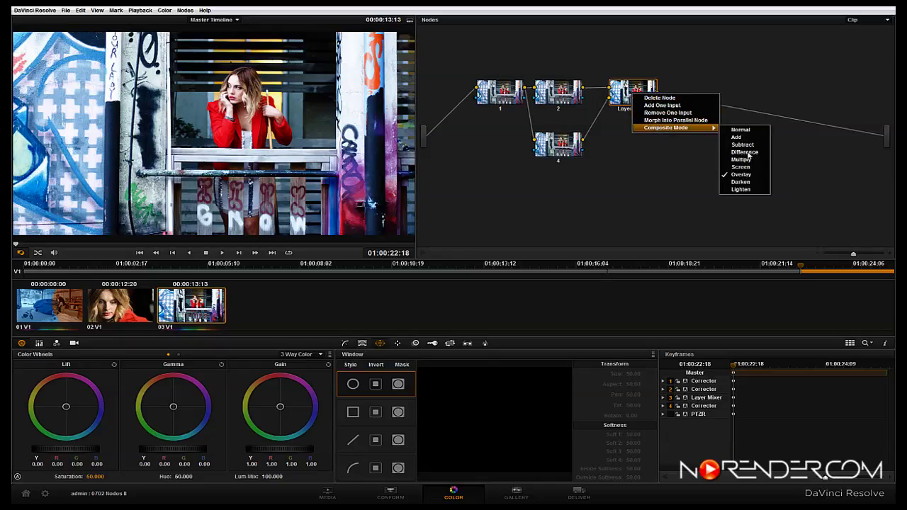
{"action": "left_click", "coordinate": [740, 190]}
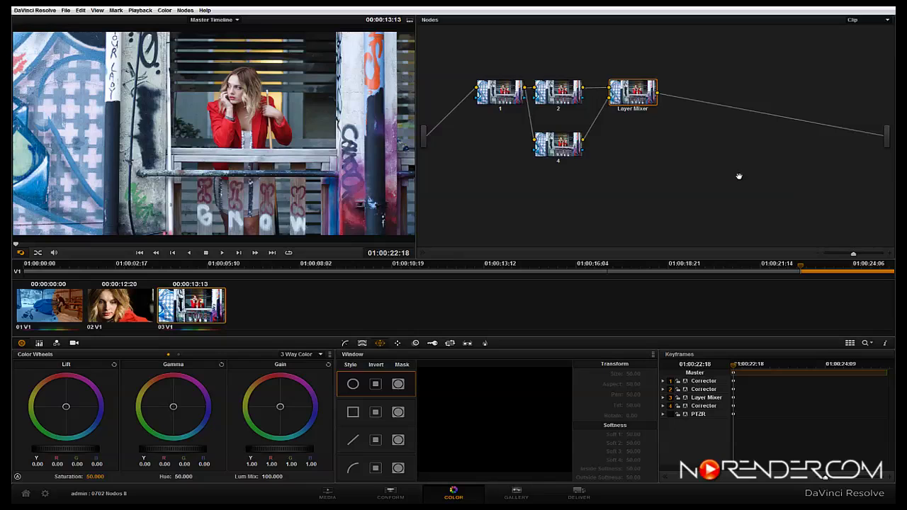
{"action": "right_click", "coordinate": [628, 101]}
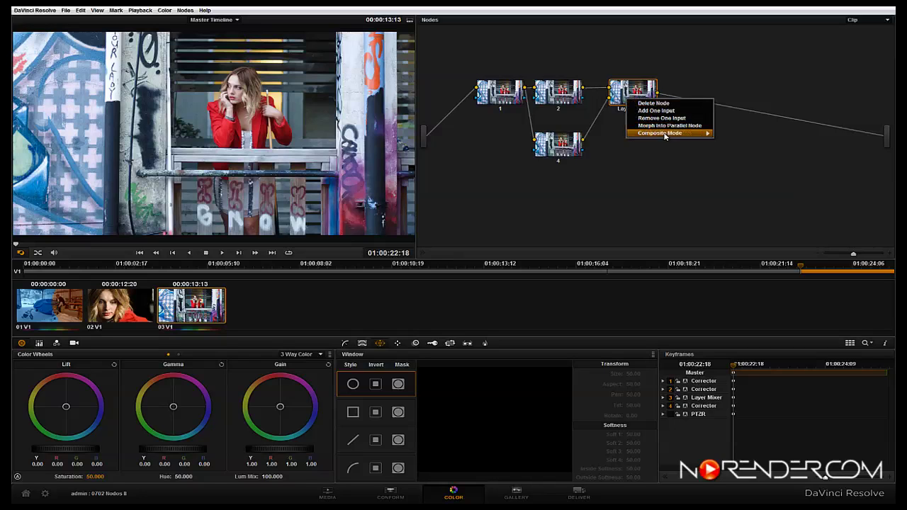
{"action": "mouse_move", "coordinate": [670, 134]}
{"action": "left_click", "coordinate": [736, 172]}
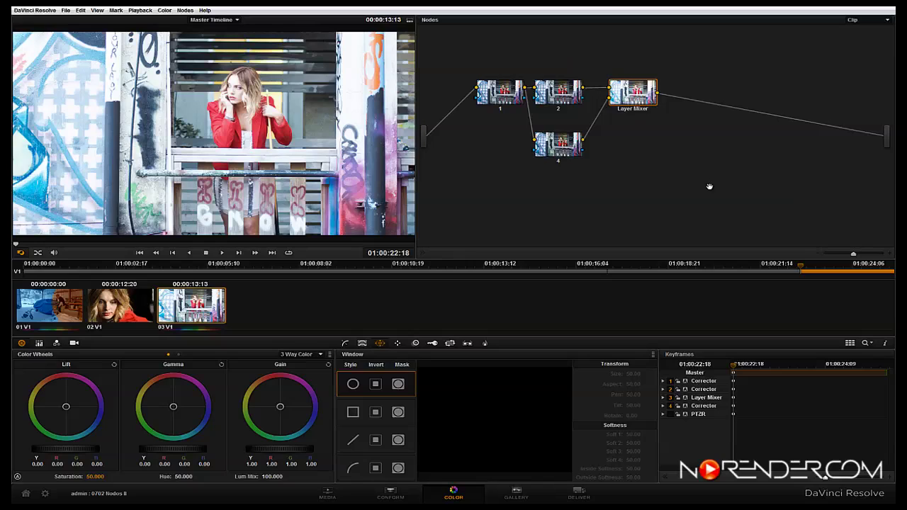
Step: Set the Layer Mixer's composite mode back to Overlay
{"action": "right_click", "coordinate": [641, 99]}
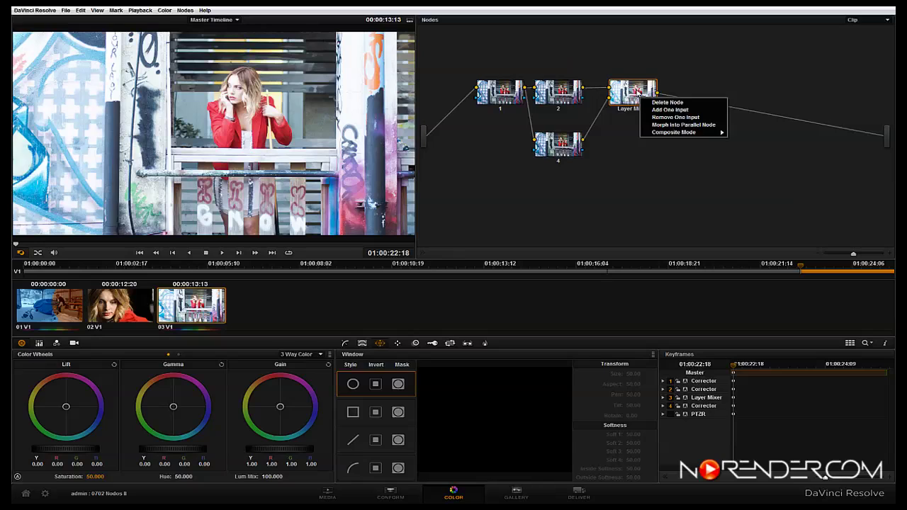
{"action": "mouse_move", "coordinate": [652, 134]}
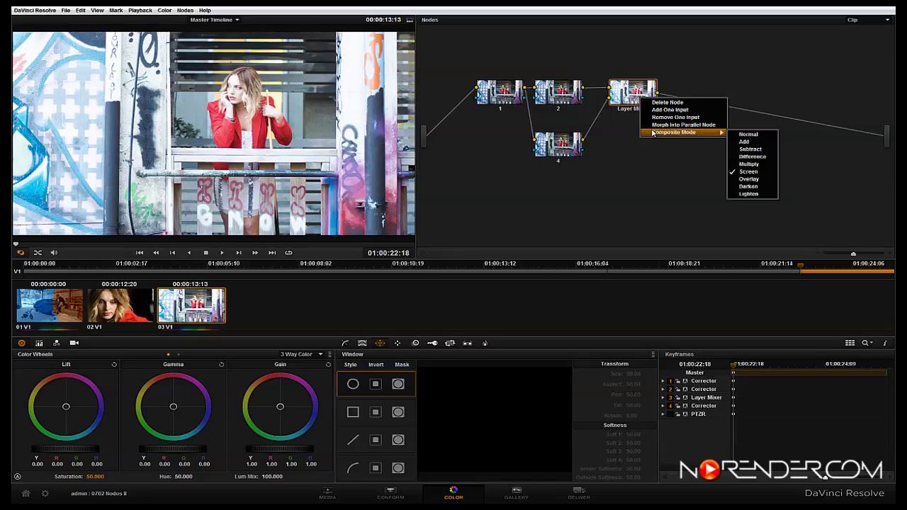
{"action": "left_click", "coordinate": [750, 179]}
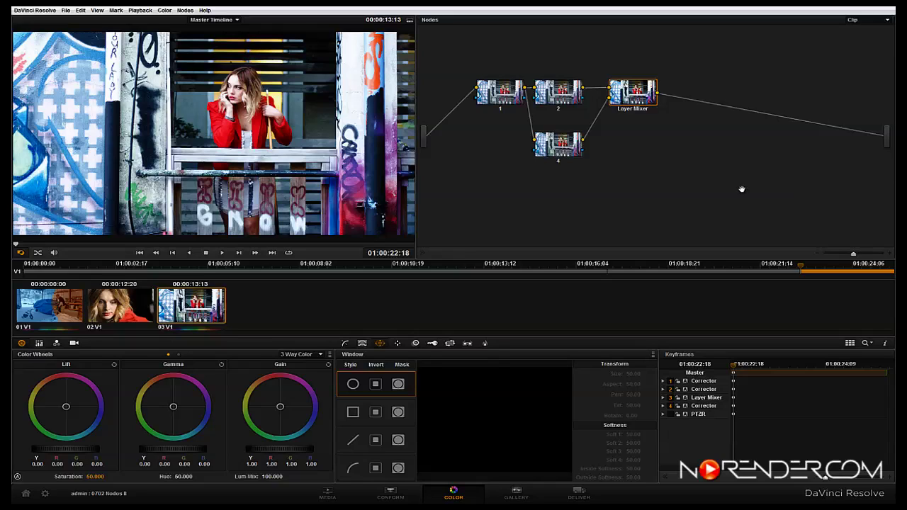
Step: Set the Blur radius of node 4 to 1.00 for all channels and check the image in the enlarged viewer
{"action": "left_click", "coordinate": [561, 152]}
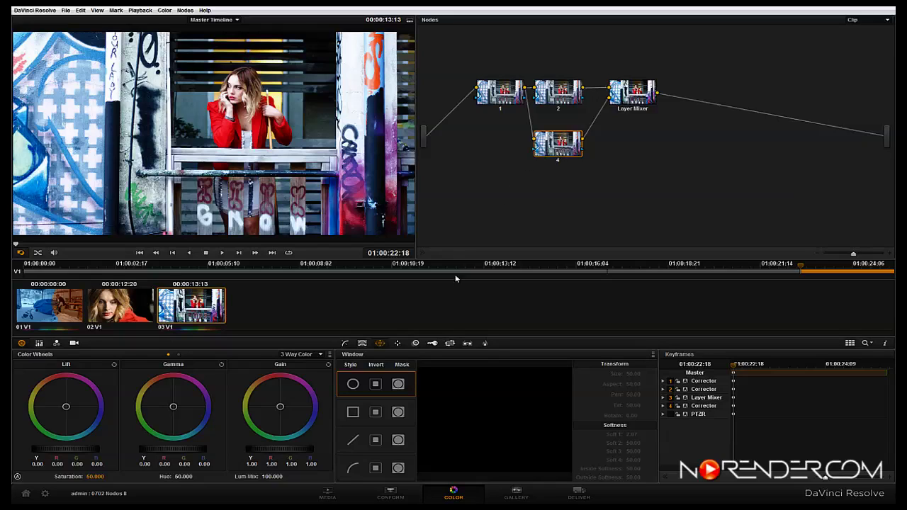
{"action": "left_click", "coordinate": [416, 344]}
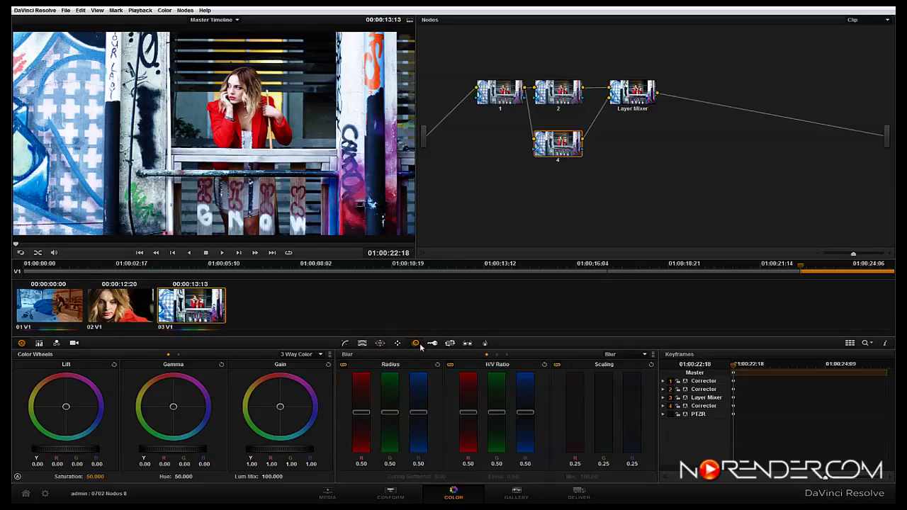
{"action": "left_click_drag", "start_coordinate": [363, 413], "coordinate": [369, 364]}
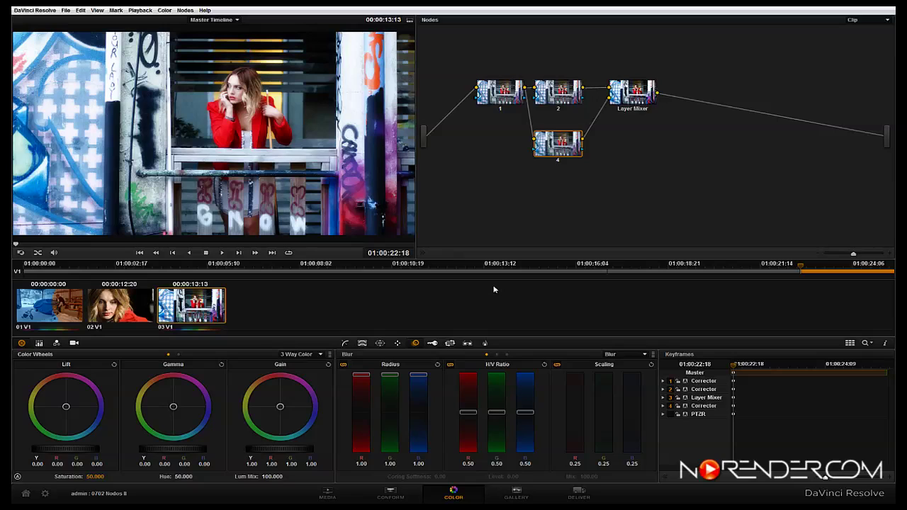
{"action": "left_click", "coordinate": [409, 22]}
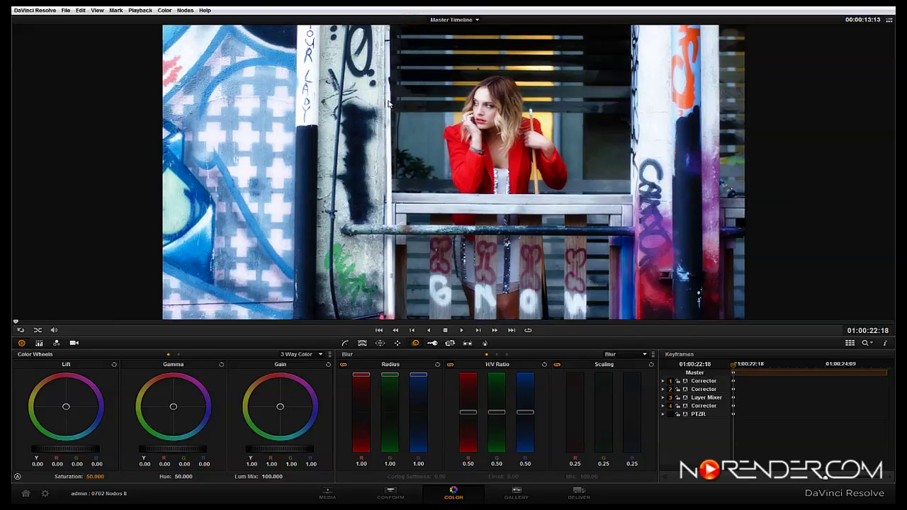
{"action": "left_click", "coordinate": [890, 21]}
{"action": "right_click", "coordinate": [681, 95]}
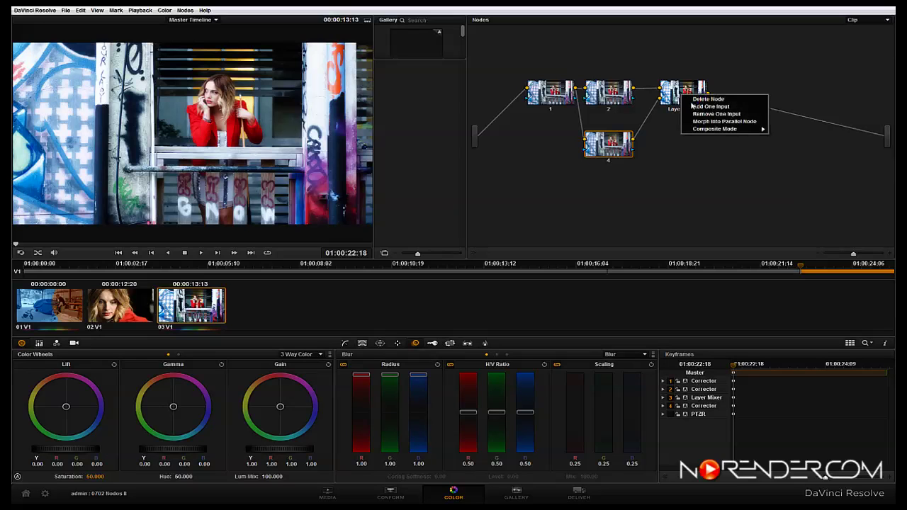
{"action": "mouse_move", "coordinate": [702, 131]}
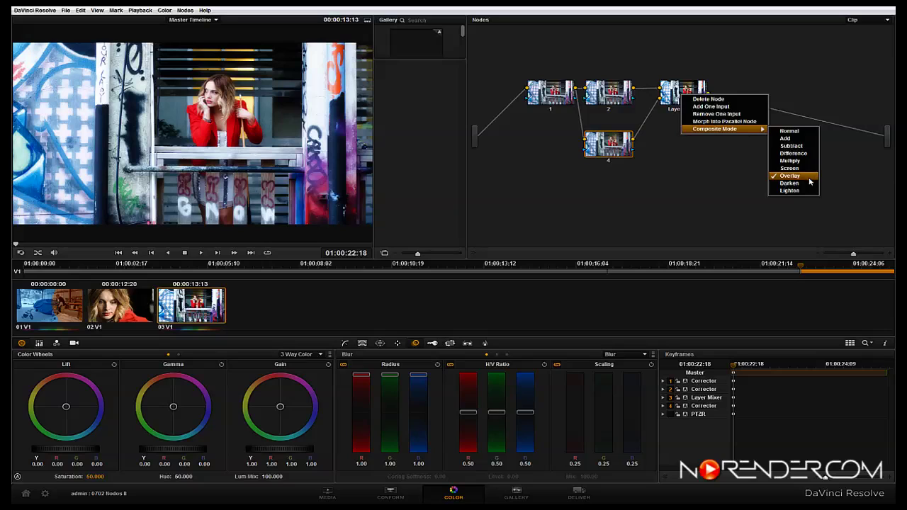
{"action": "left_click", "coordinate": [801, 68]}
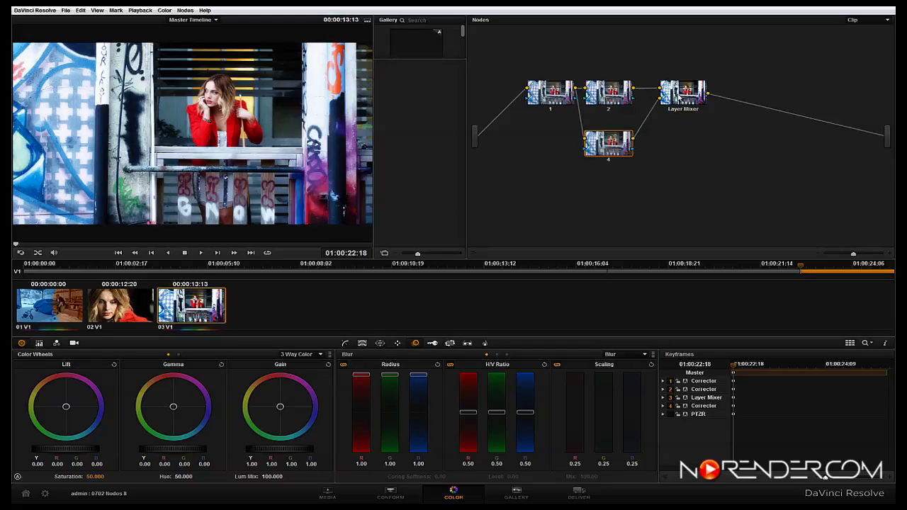
Step: Nudge the Layer Mixer node slightly away from node 2 and set its composite mode to Add
{"action": "left_click_drag", "start_coordinate": [677, 105], "coordinate": [685, 105]}
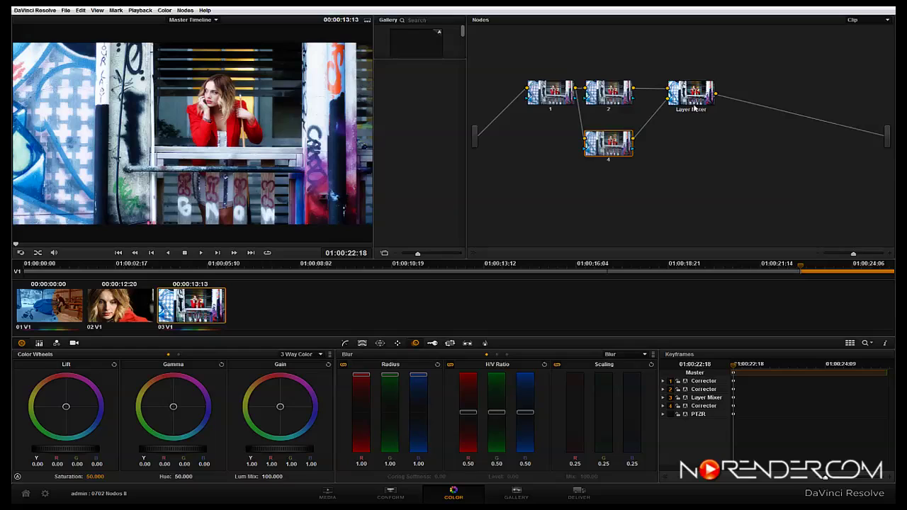
{"action": "left_click", "coordinate": [690, 100]}
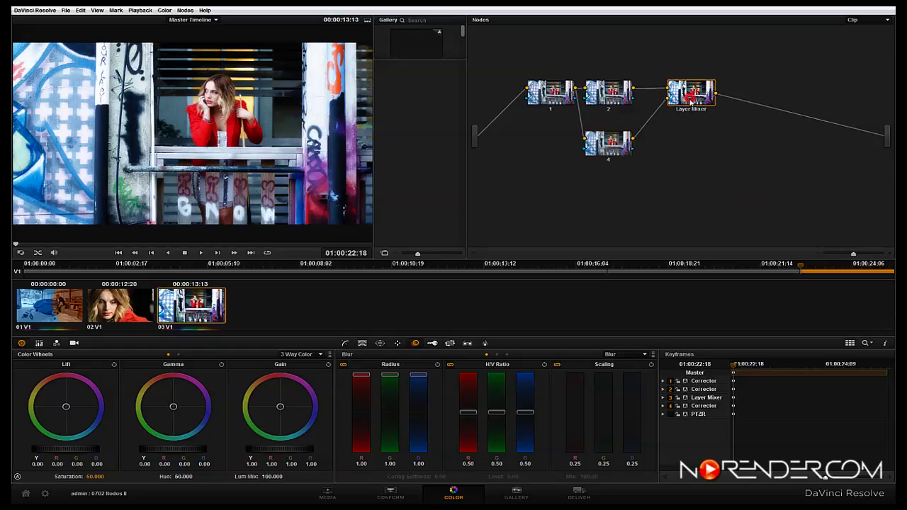
{"action": "right_click", "coordinate": [687, 98]}
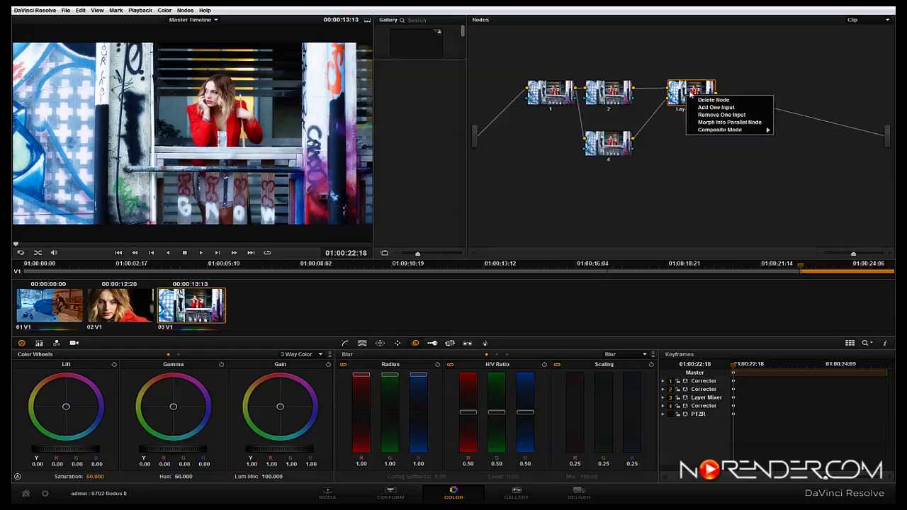
{"action": "mouse_move", "coordinate": [710, 132]}
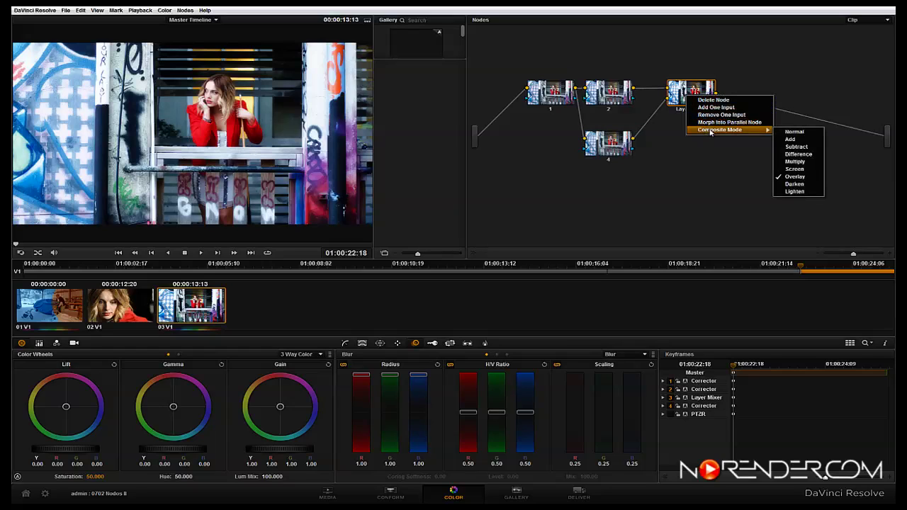
{"action": "left_click", "coordinate": [805, 142]}
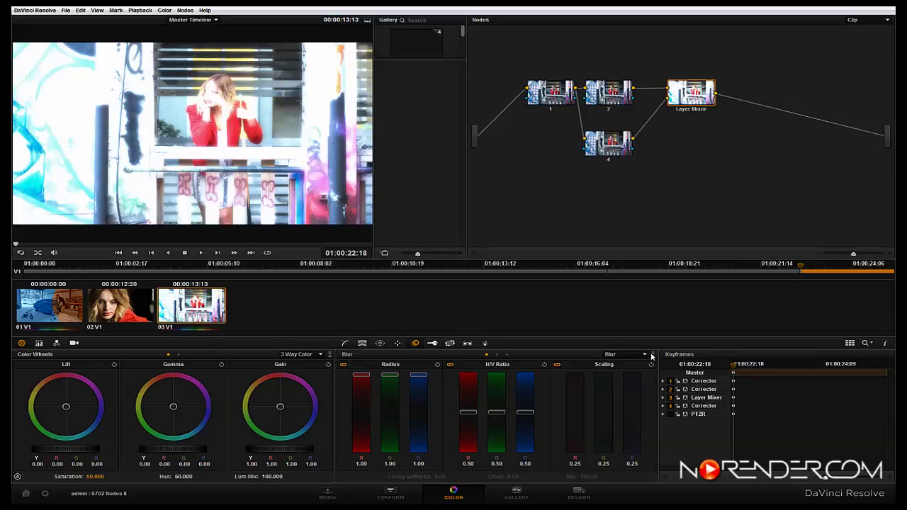
Step: Reset the Blur settings of node 4
{"action": "left_click", "coordinate": [613, 149]}
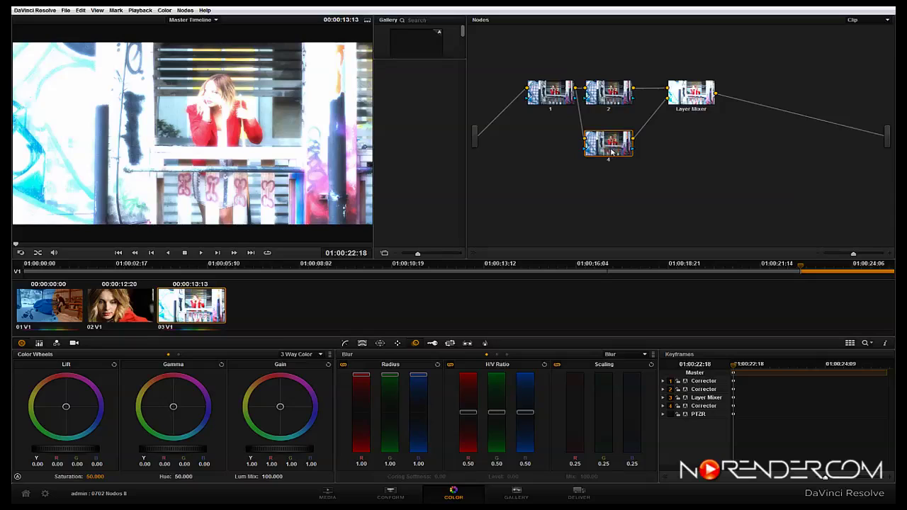
{"action": "left_click", "coordinate": [653, 355]}
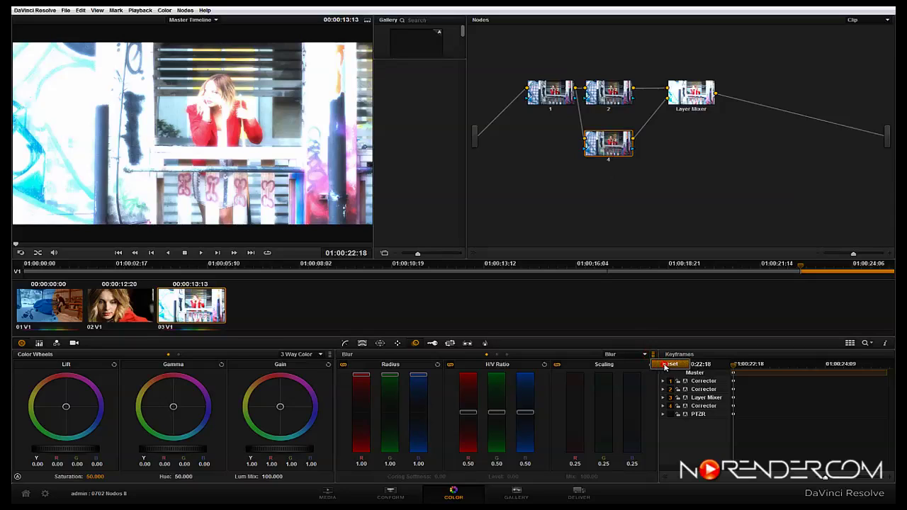
{"action": "left_click", "coordinate": [666, 364]}
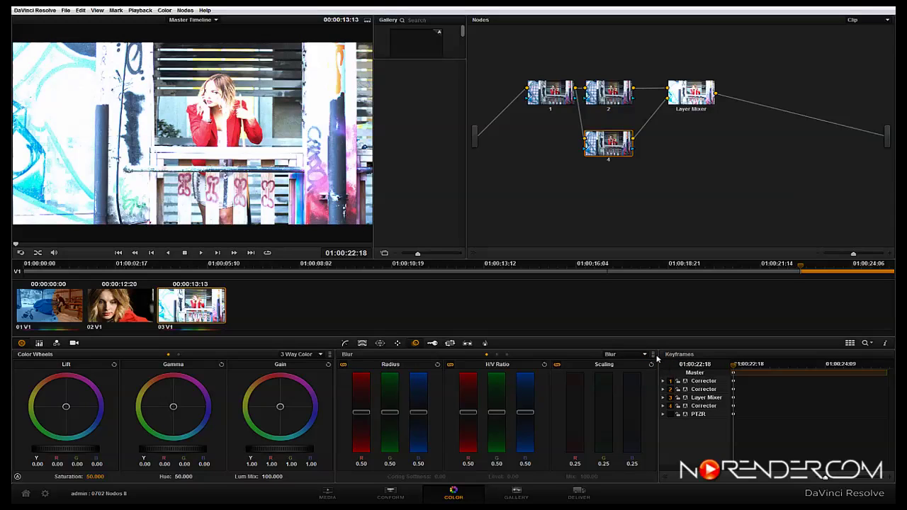
Step: Bend node 4's luminance curve strongly downward to darken the midtones, and isolate node 4's output in the viewer
{"action": "left_click", "coordinate": [345, 343]}
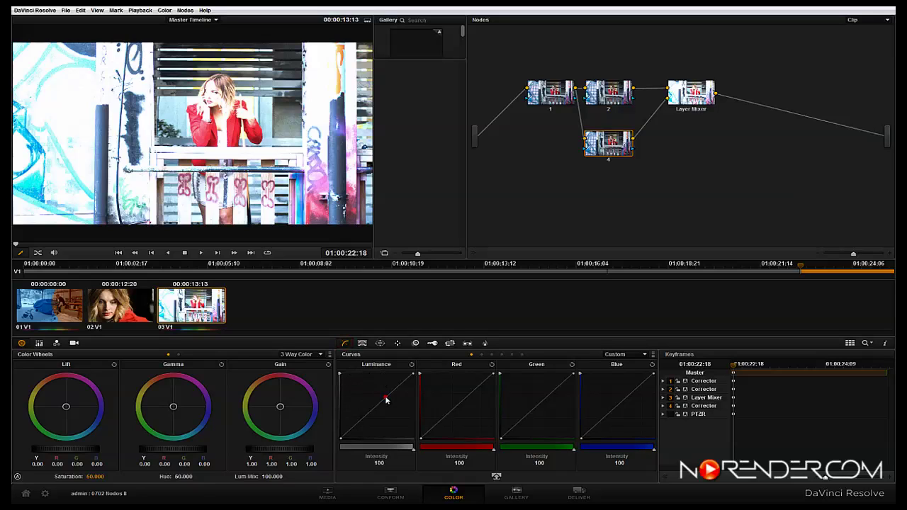
{"action": "left_click_drag", "start_coordinate": [385, 401], "coordinate": [395, 429]}
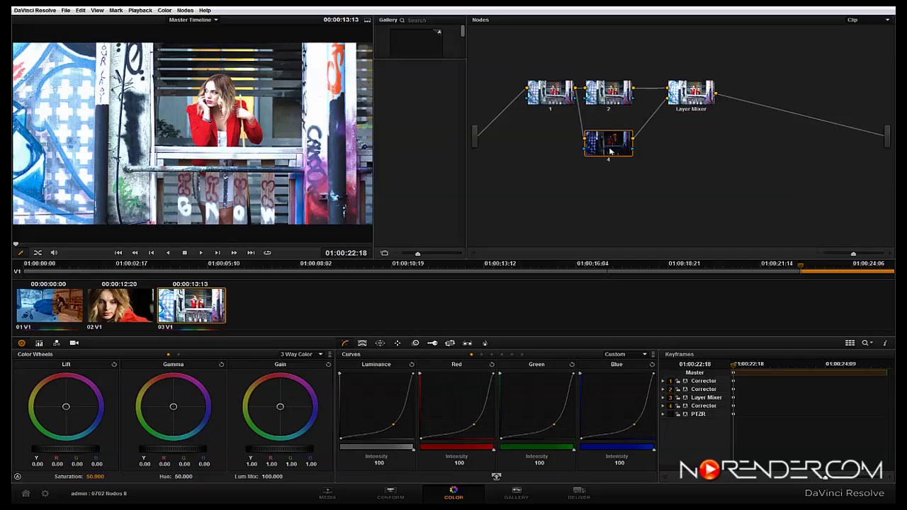
{"action": "left_click", "coordinate": [364, 345]}
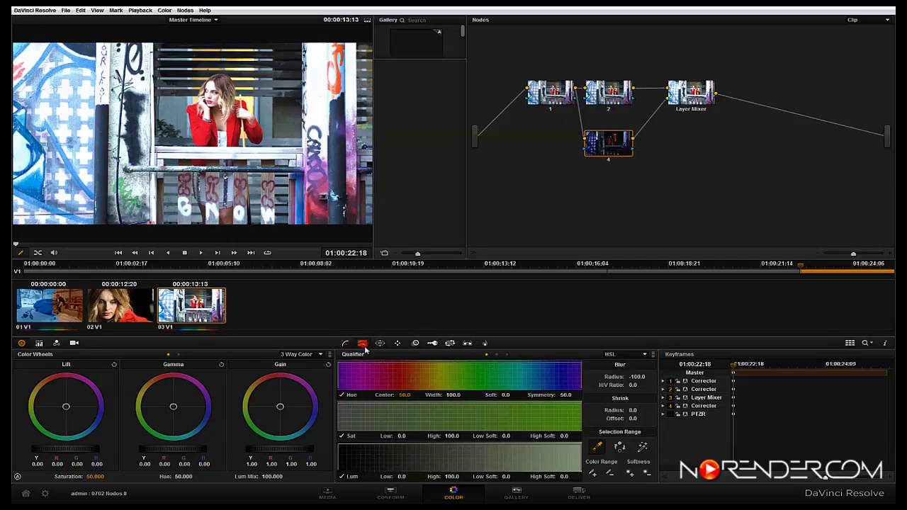
{"action": "left_click", "coordinate": [643, 449]}
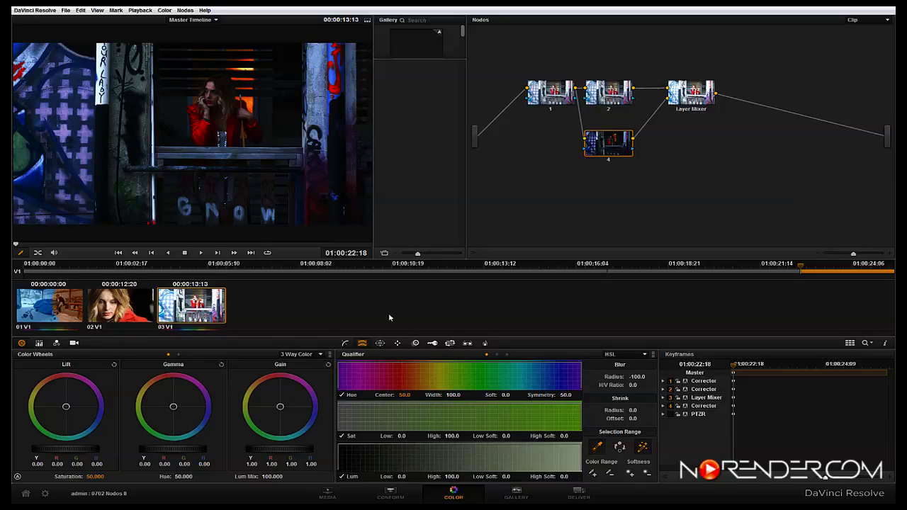
Step: Crush the shadows and steepen the highlights of node 4's luminance curve with a second control point, and return the viewer to the full grade
{"action": "left_click", "coordinate": [346, 343]}
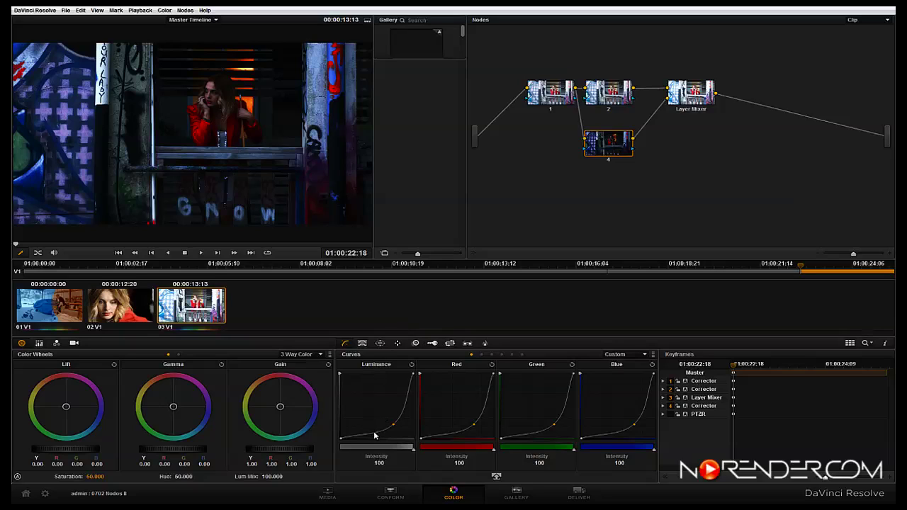
{"action": "left_click_drag", "start_coordinate": [380, 435], "coordinate": [398, 417]}
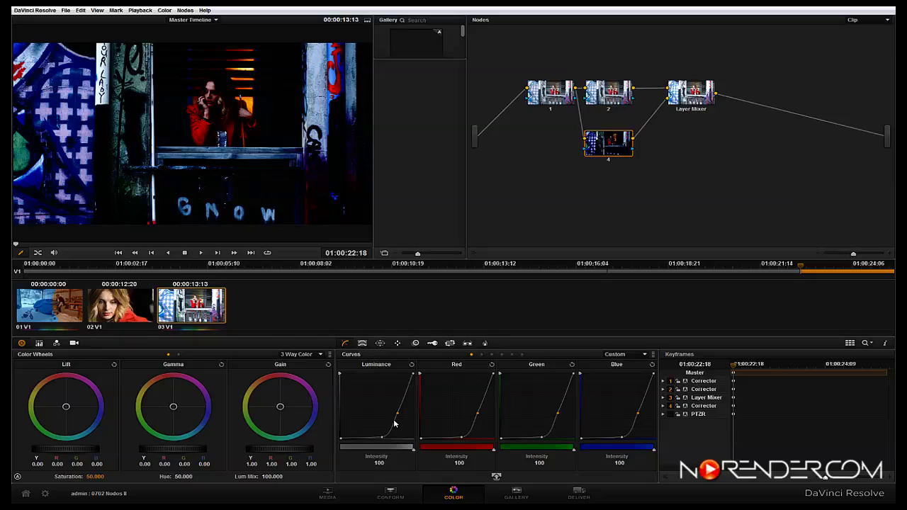
{"action": "left_click", "coordinate": [362, 343]}
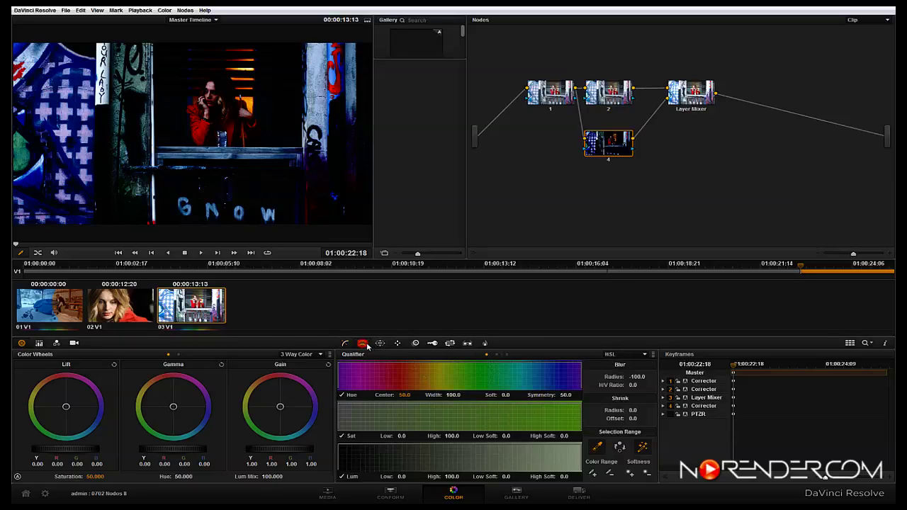
{"action": "left_click", "coordinate": [642, 451]}
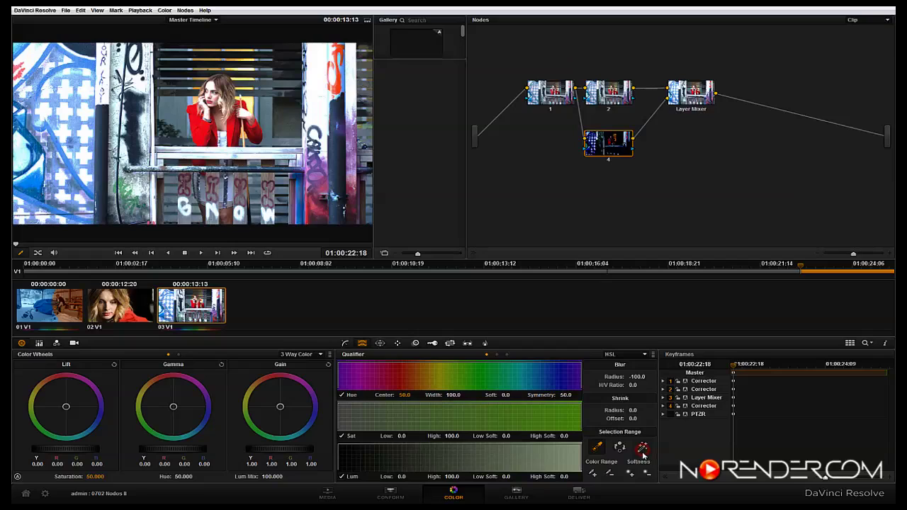
Step: Set the Blur radius of node 4 to 0.68 for all channels and compare the image with the grade bypassed and enabled
{"action": "left_click", "coordinate": [416, 344]}
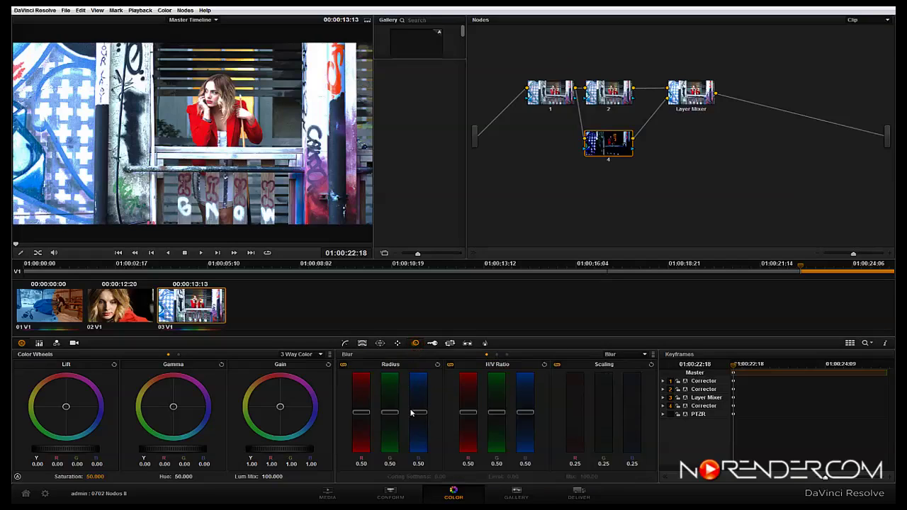
{"action": "mouse_move", "coordinate": [415, 414]}
{"action": "left_mouse_down"}
{"action": "mouse_move", "coordinate": [419, 378]}
{"action": "mouse_move", "coordinate": [415, 402]}
{"action": "left_mouse_up"}
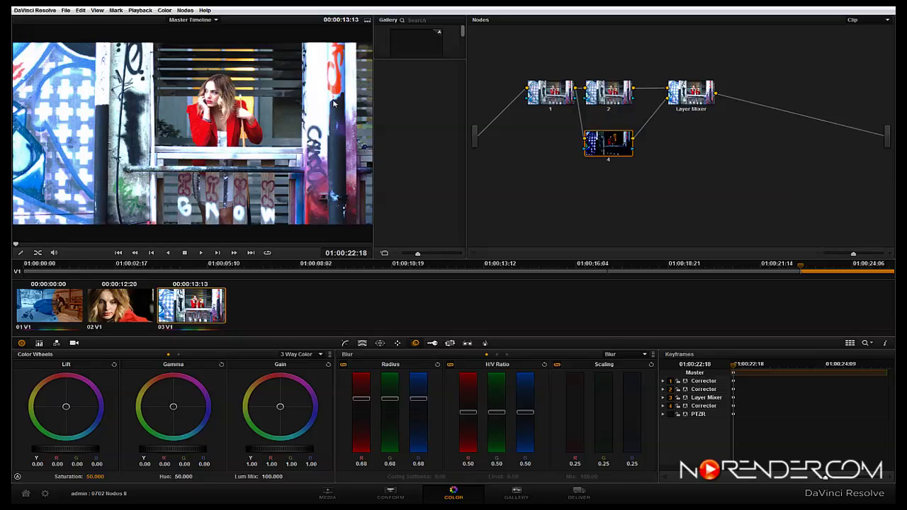
{"action": "key", "text": "ctrl+d"}
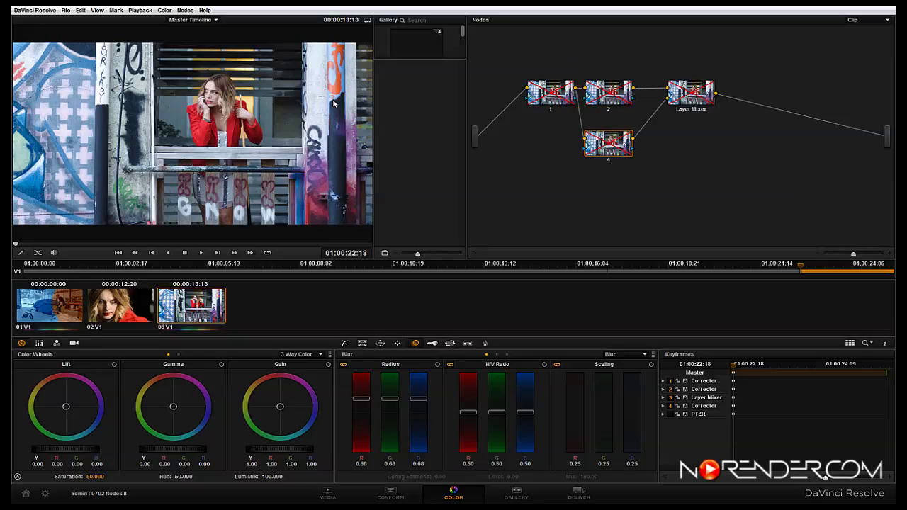
{"action": "key", "text": "ctrl+d"}
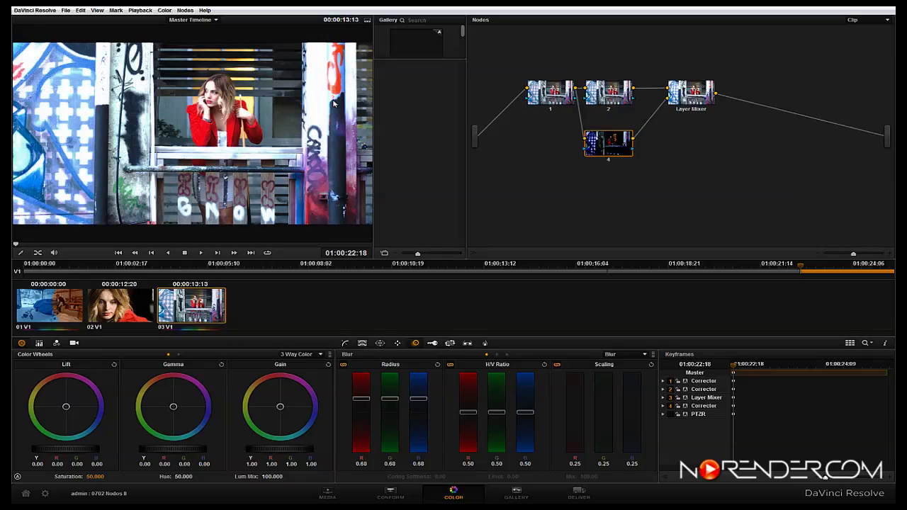